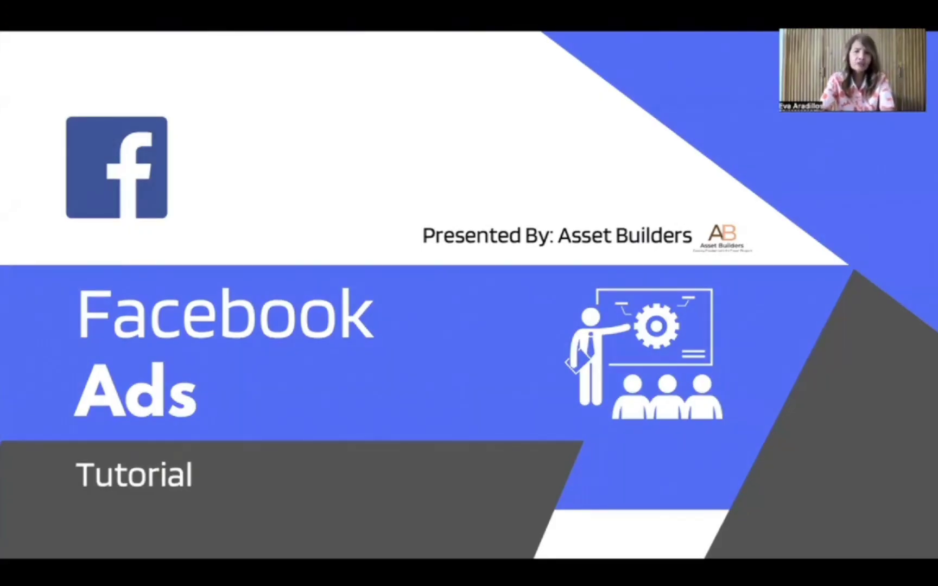
Advance the slideshow from the Facebook Ads Tutorial title slide to the Importance Notice slide
{"action": "key", "text": "Right"}
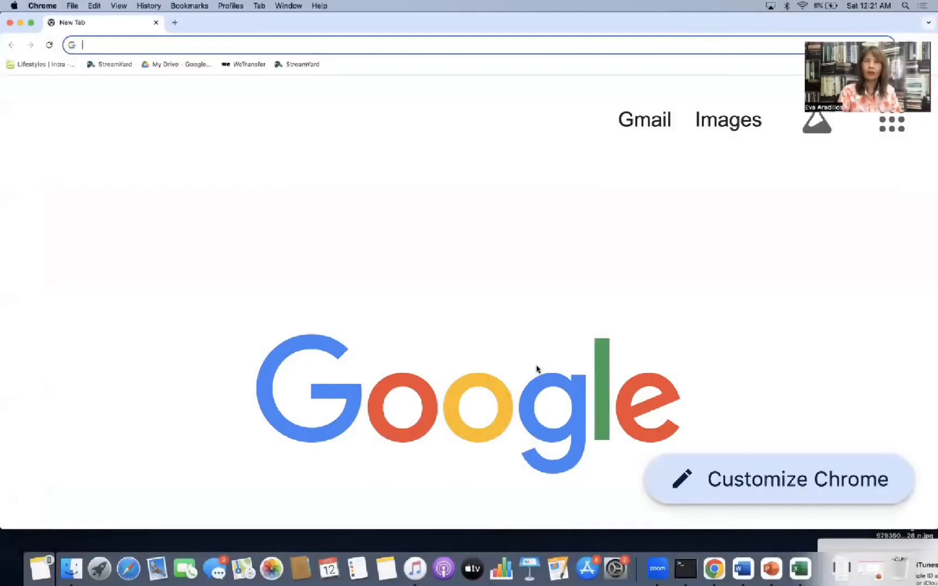
Open Facebook from the new-tab shortcuts and enter facebook.com/pages/creation as the address
{"action": "scroll", "coordinate": [537, 369], "scroll_direction": "down", "scroll_amount": 3}
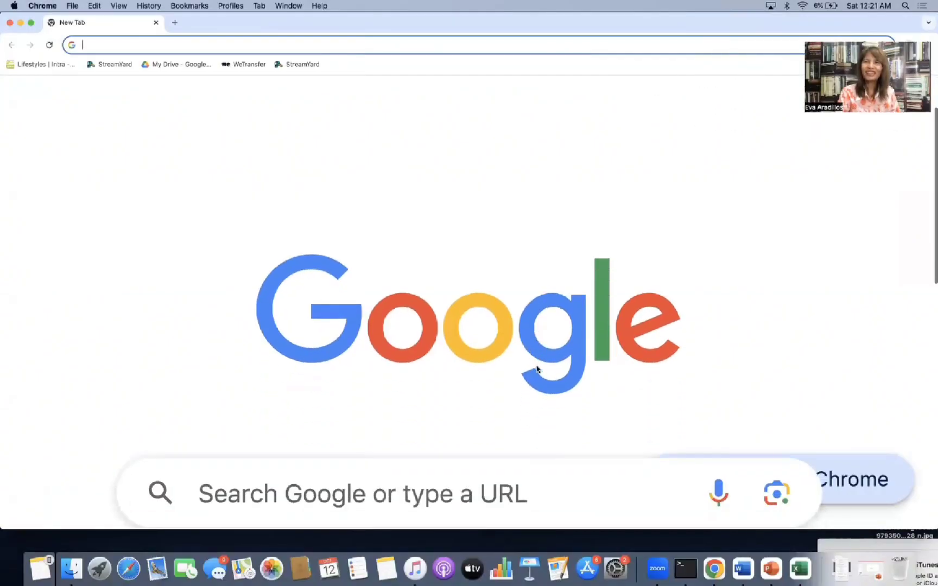
{"action": "scroll", "coordinate": [537, 369], "scroll_direction": "down", "scroll_amount": 5}
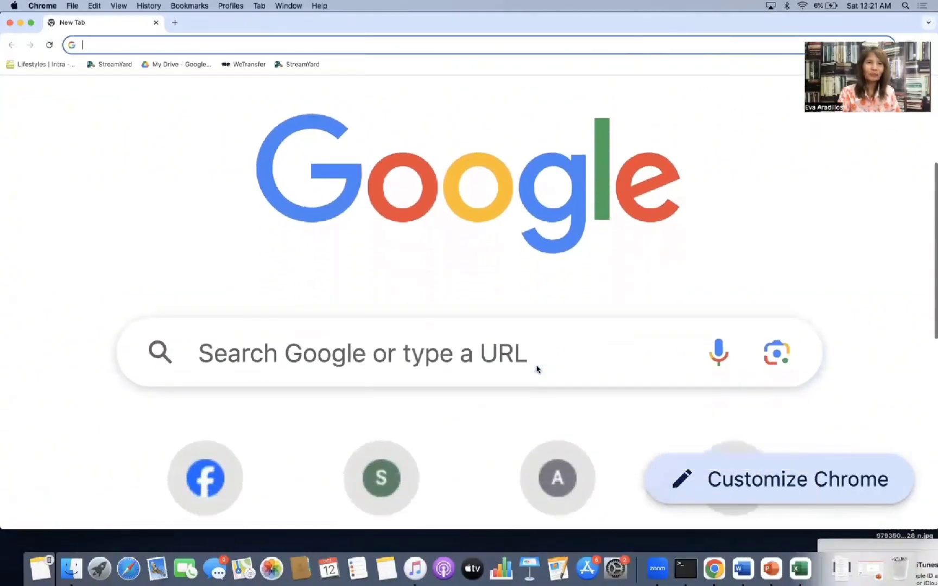
{"action": "left_click", "coordinate": [229, 399]}
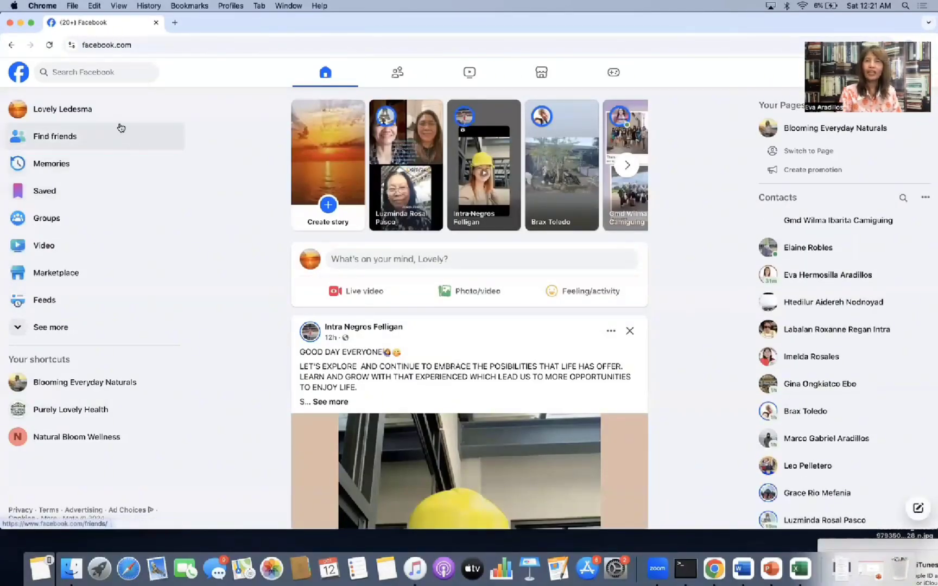
{"action": "left_click", "coordinate": [132, 45]}
{"action": "left_click", "coordinate": [132, 45]}
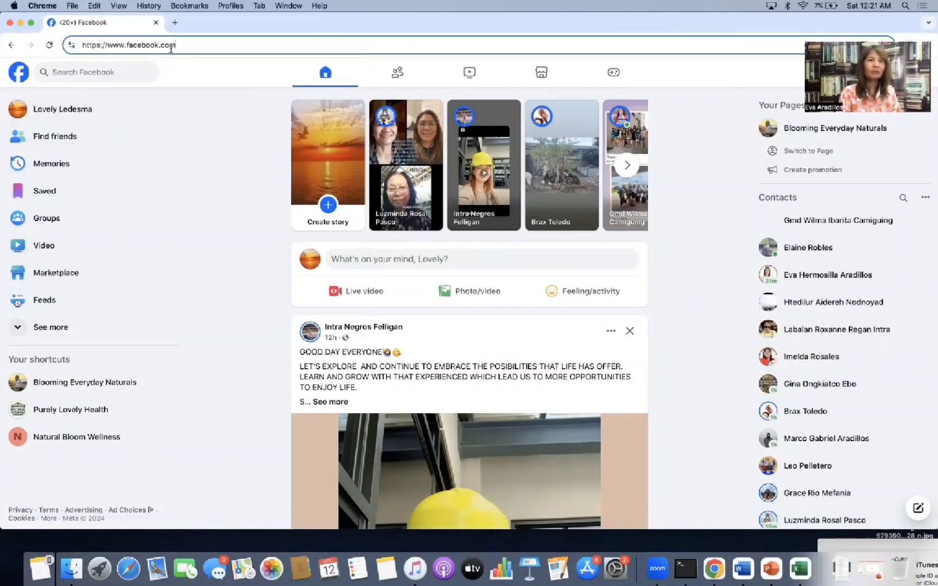
{"action": "type", "text": "/"}
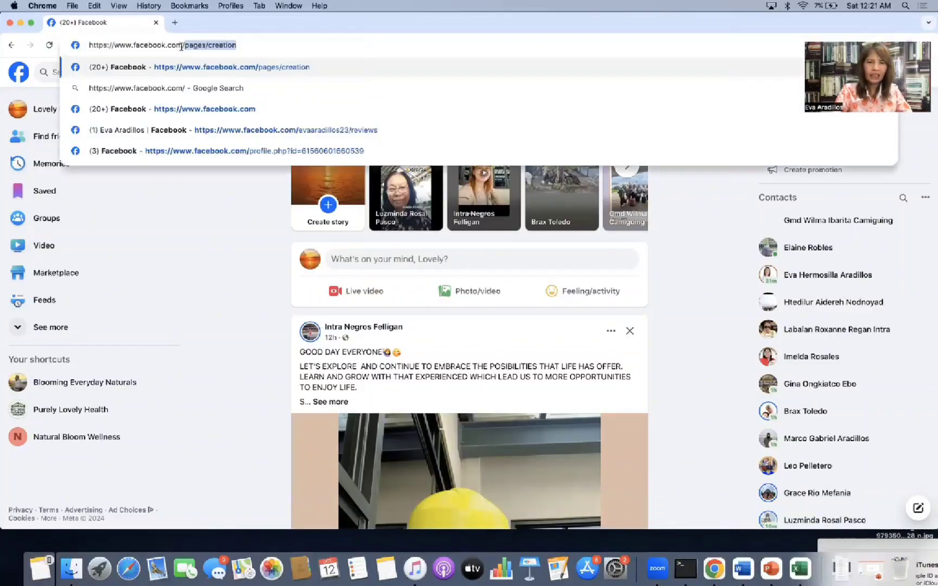
{"action": "type", "text": "pages"}
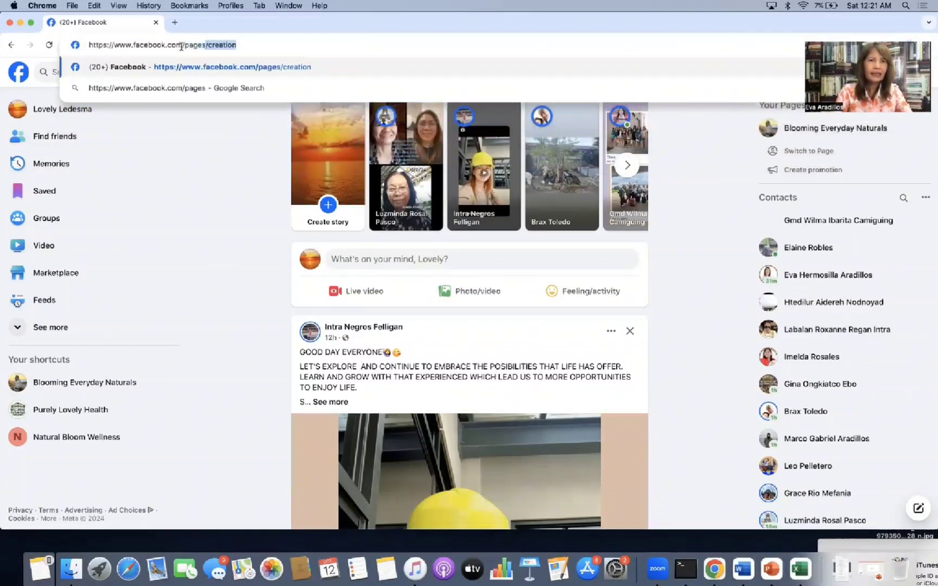
{"action": "type", "text": "/"}
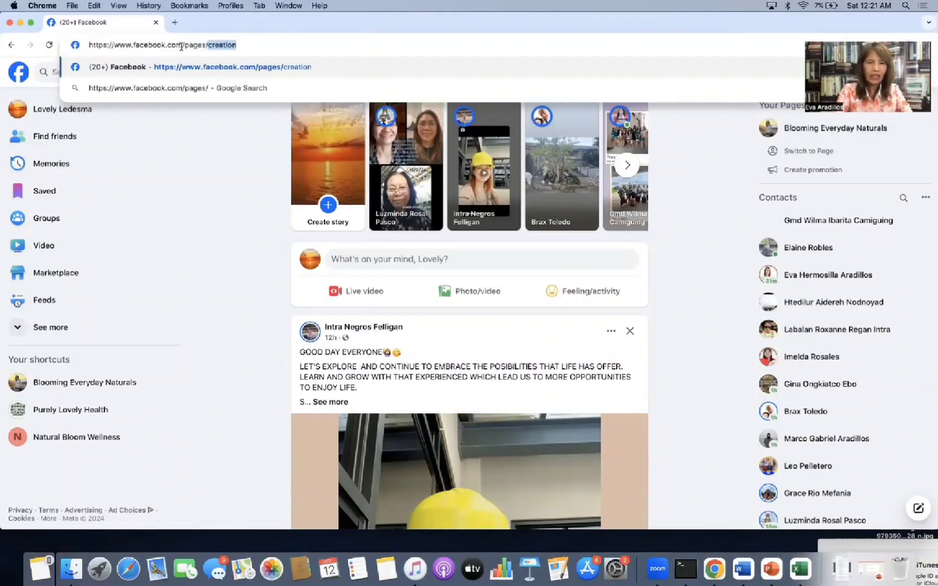
{"action": "type", "text": "creation"}
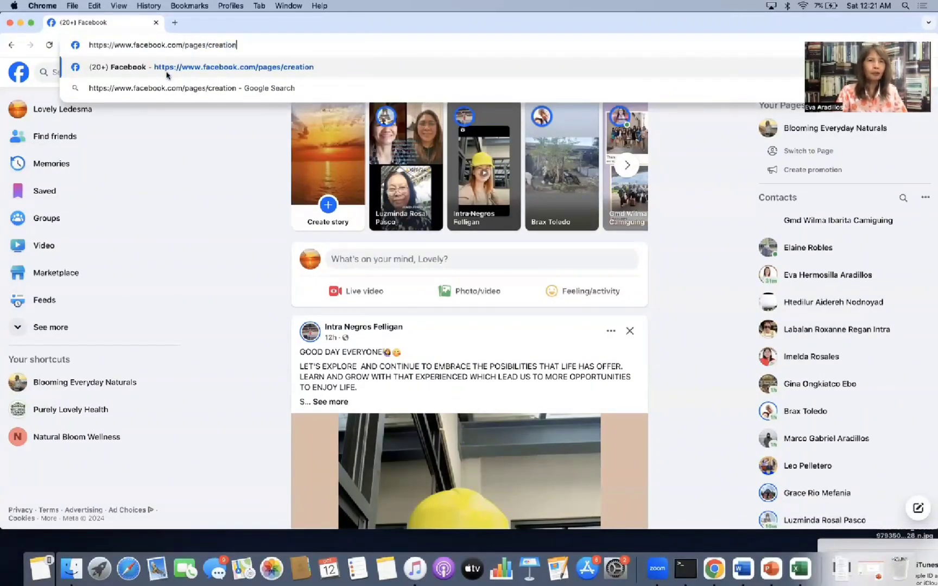
Open the Create a Page form and name the page 'Everyday Wellness Journey'
{"action": "left_click", "coordinate": [167, 68]}
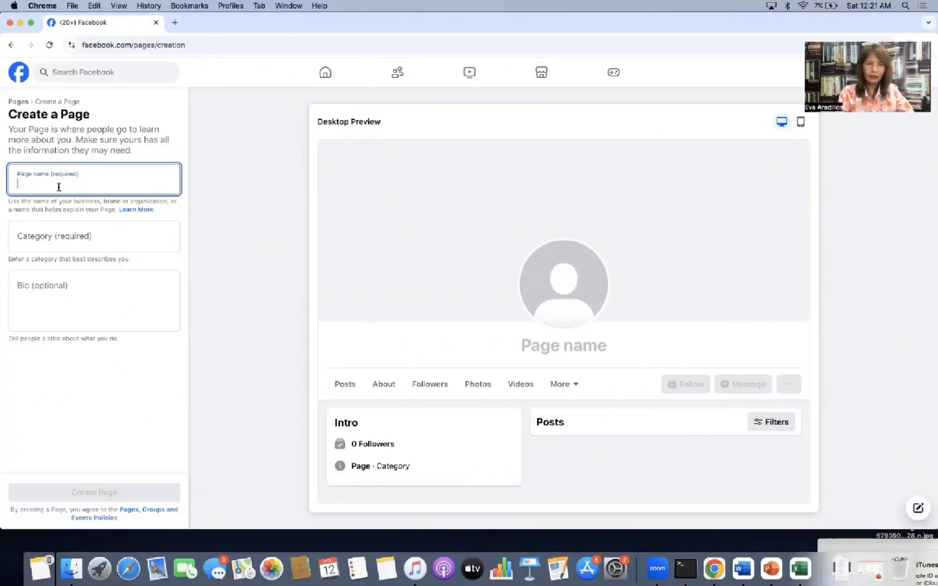
{"action": "type", "text": "E"}
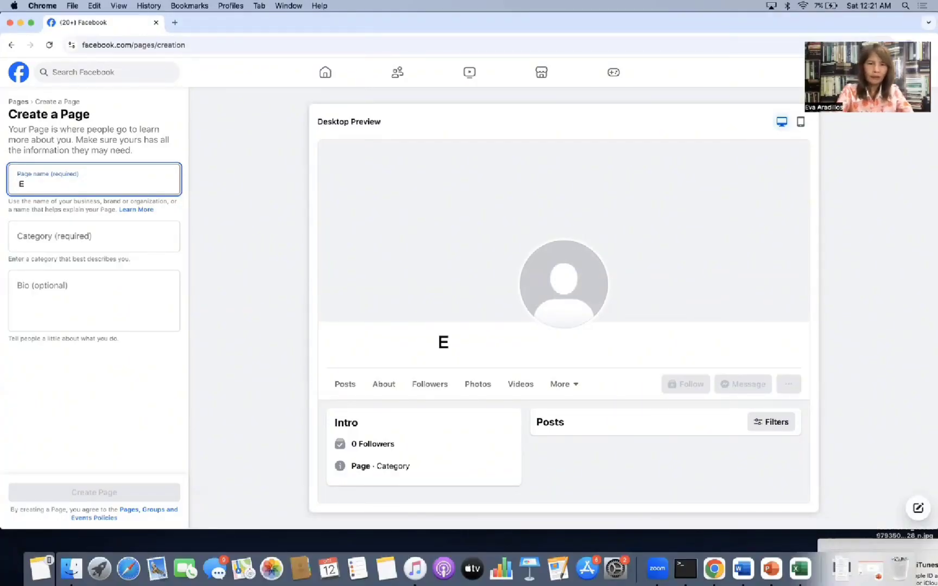
{"action": "type", "text": "veryda"}
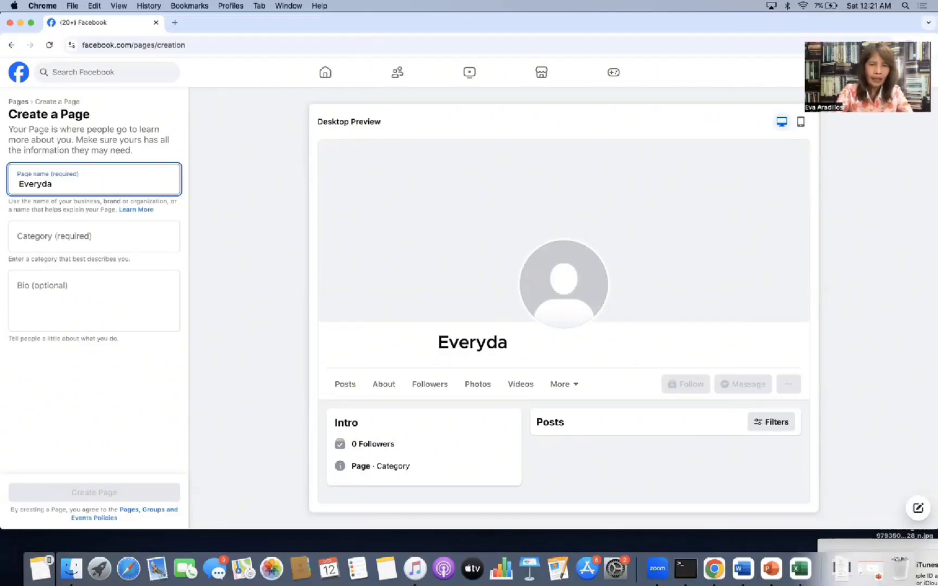
{"action": "type", "text": "y Welln"}
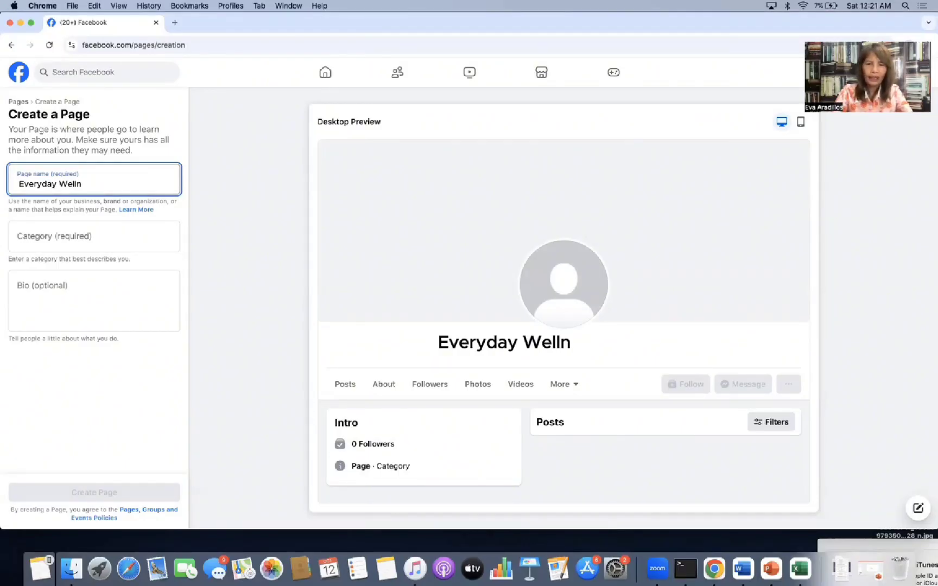
{"action": "type", "text": "ess J"}
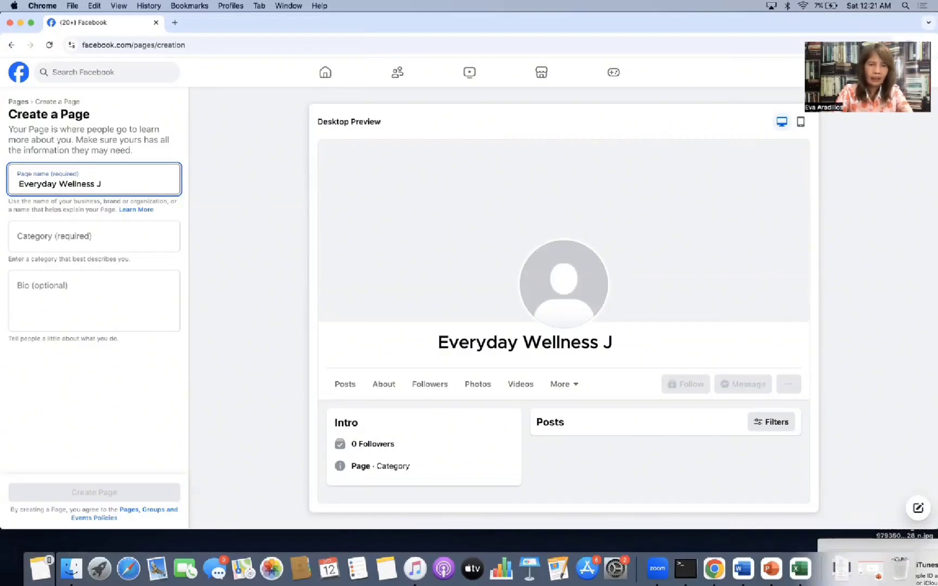
{"action": "type", "text": "ourney"}
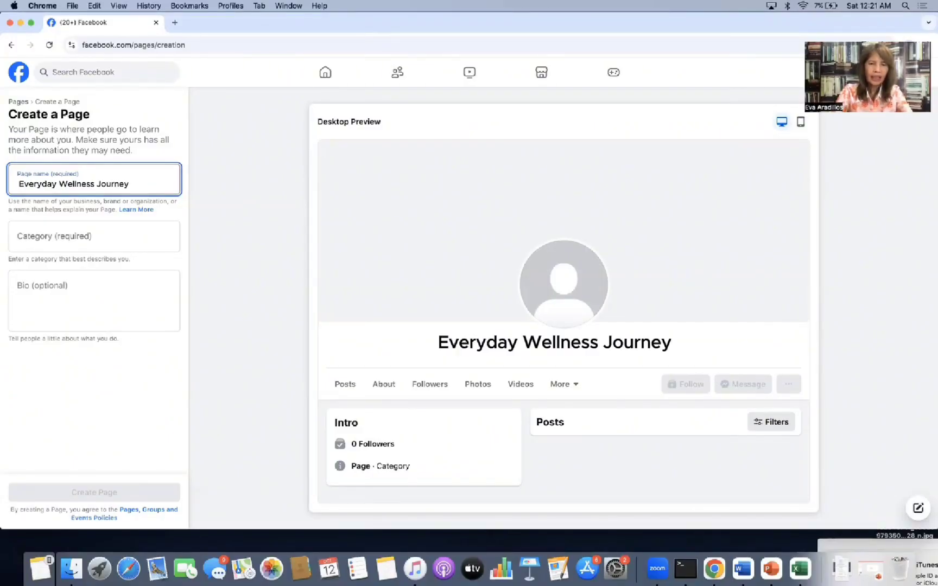
Type 'Wellness' into the page's Category field to bring up category suggestions
{"action": "left_click", "coordinate": [40, 233]}
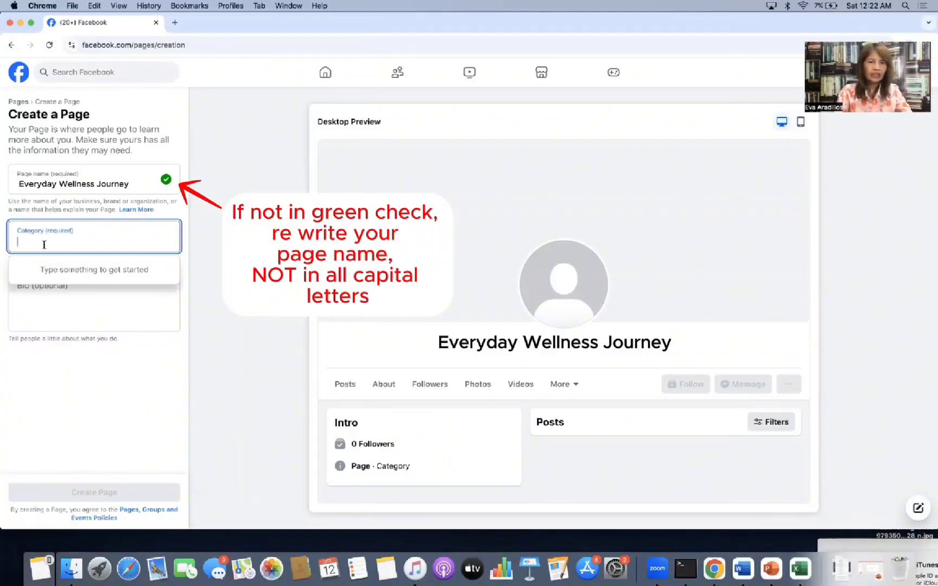
{"action": "type", "text": "W"}
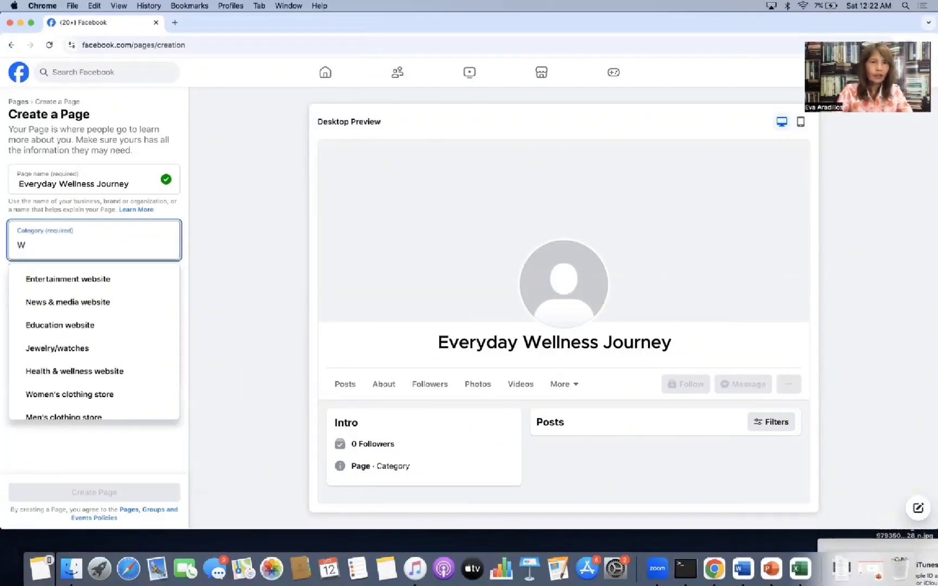
{"action": "type", "text": "ellness"}
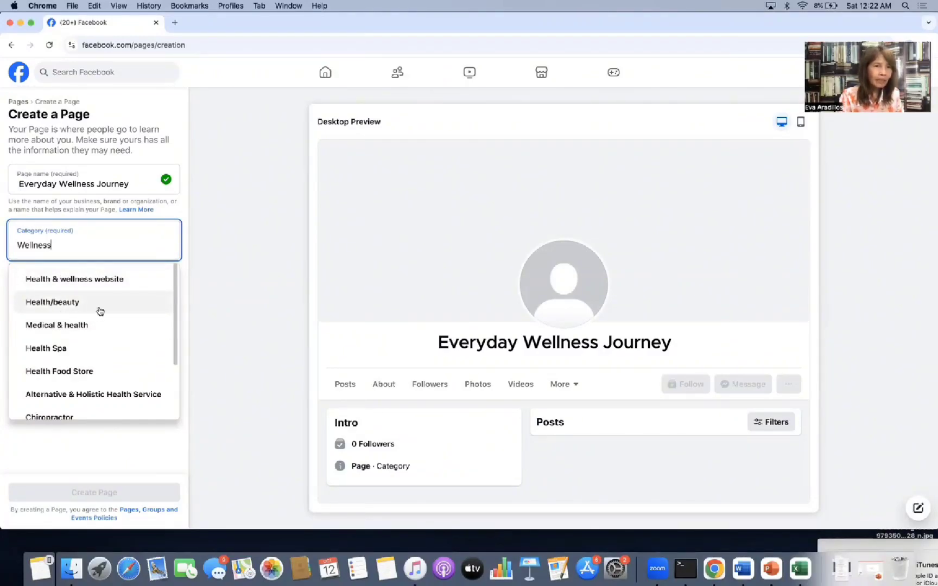
Choose Health/beauty, write the 'help you bloom everyday, naturally' welcome bio, and create the page
{"action": "left_click", "coordinate": [54, 303]}
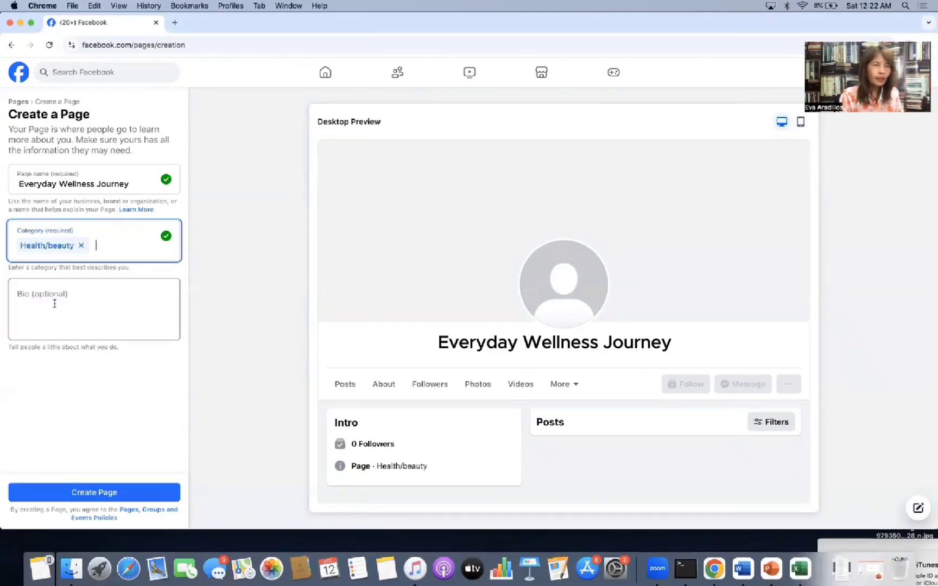
{"action": "left_click", "coordinate": [44, 293]}
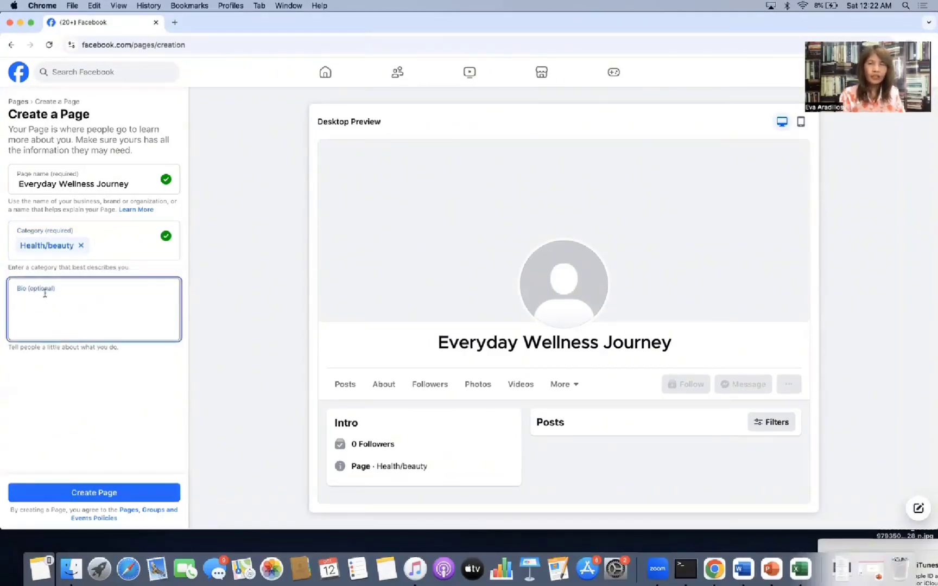
{"action": "type", "text": "W"}
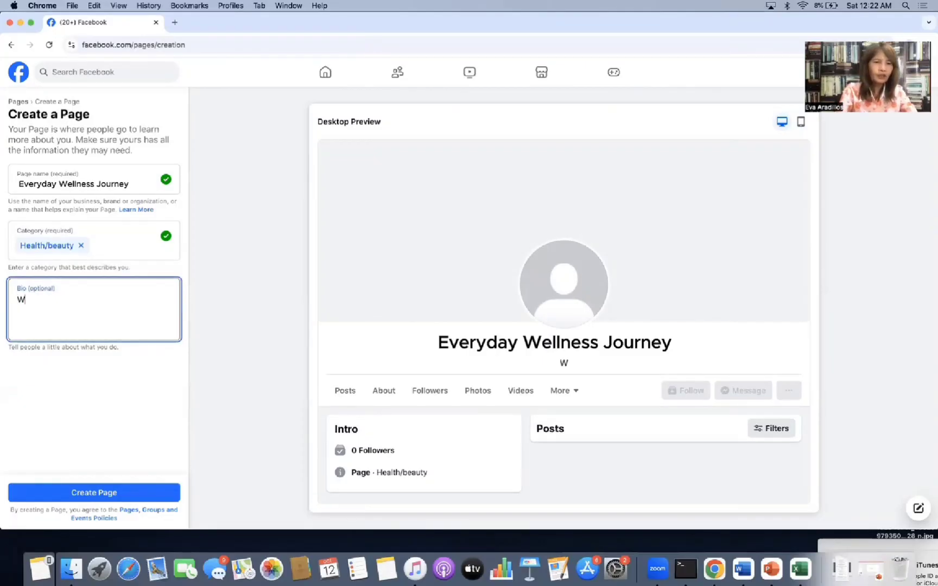
{"action": "type", "text": "el"}
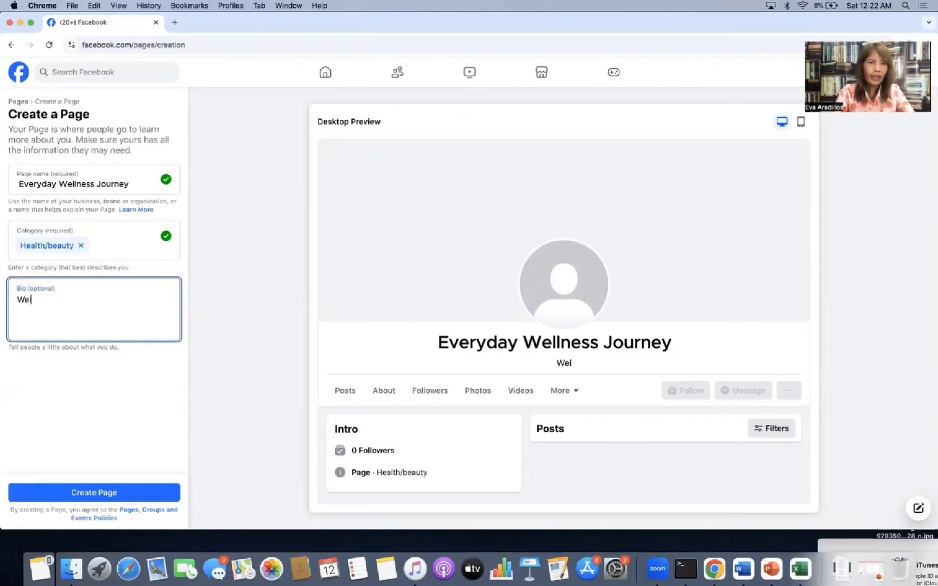
{"action": "type", "text": "come to"}
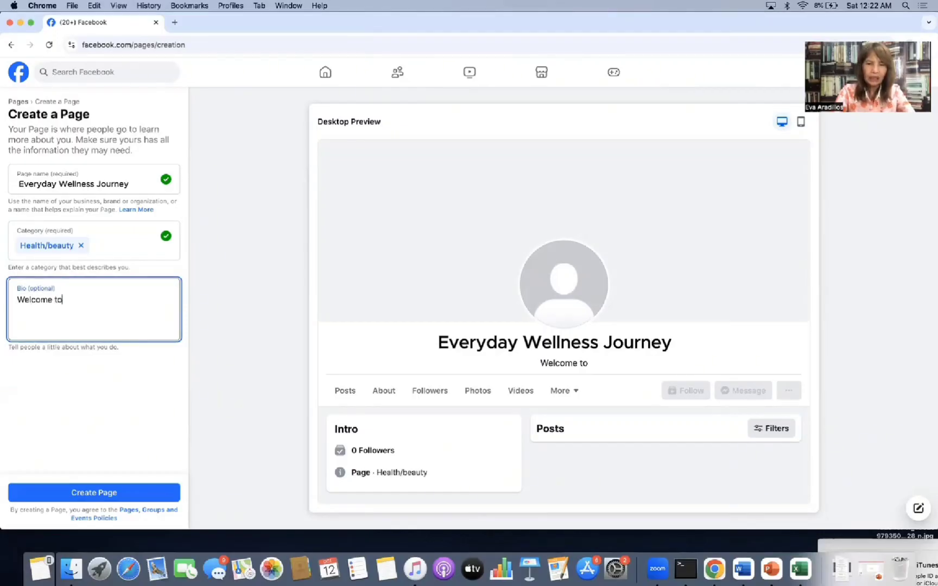
{"action": "type", "text": " my page. "}
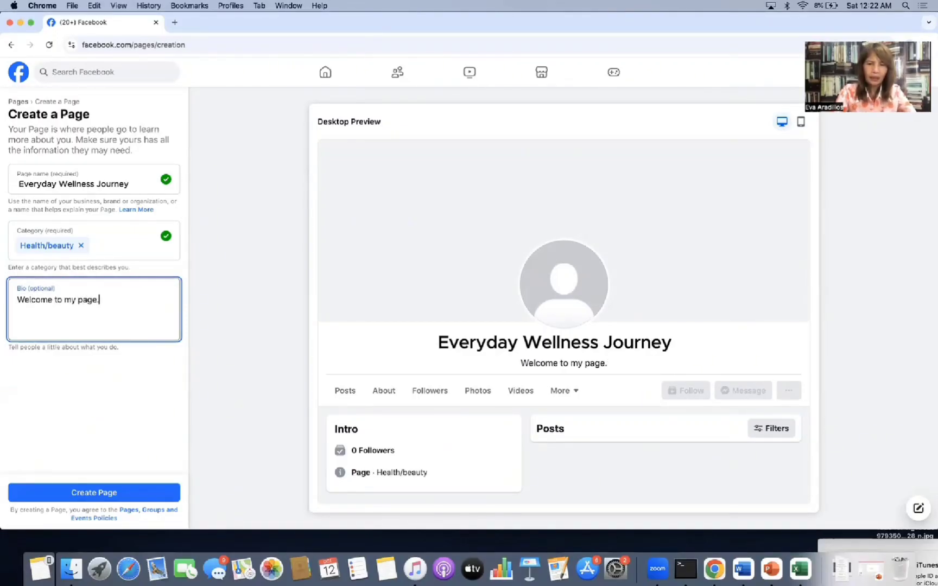
{"action": "type", "text": "Here"}
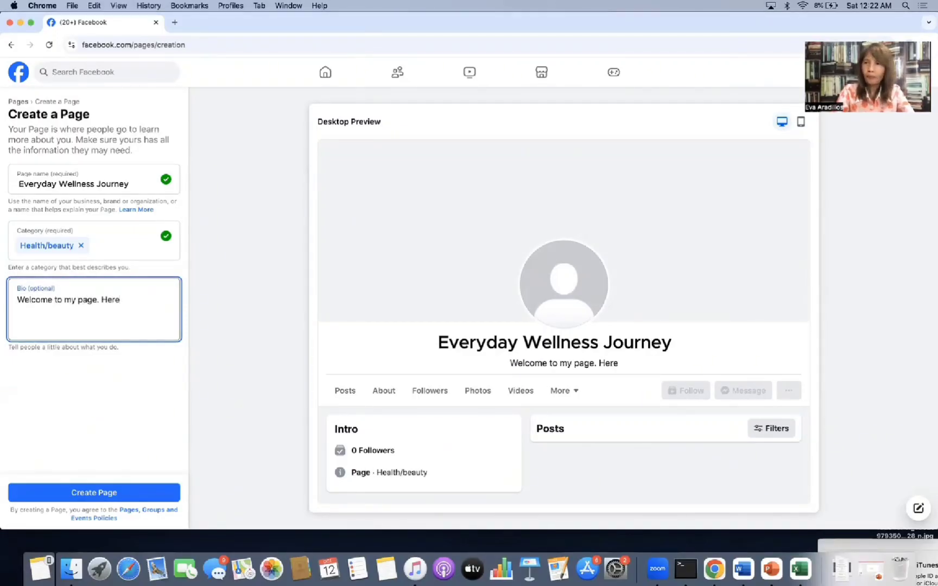
{"action": "type", "text": ", we"}
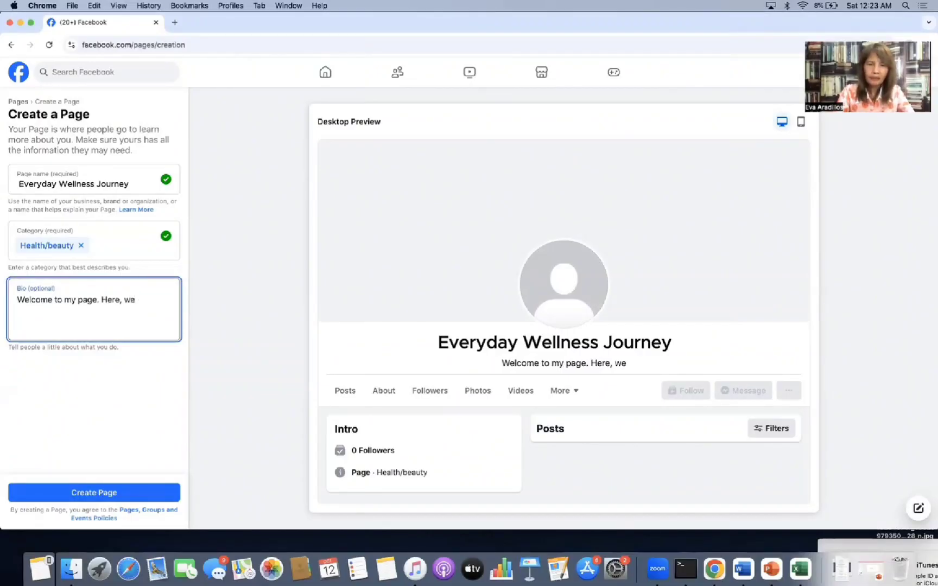
{"action": "type", "text": " believe i"}
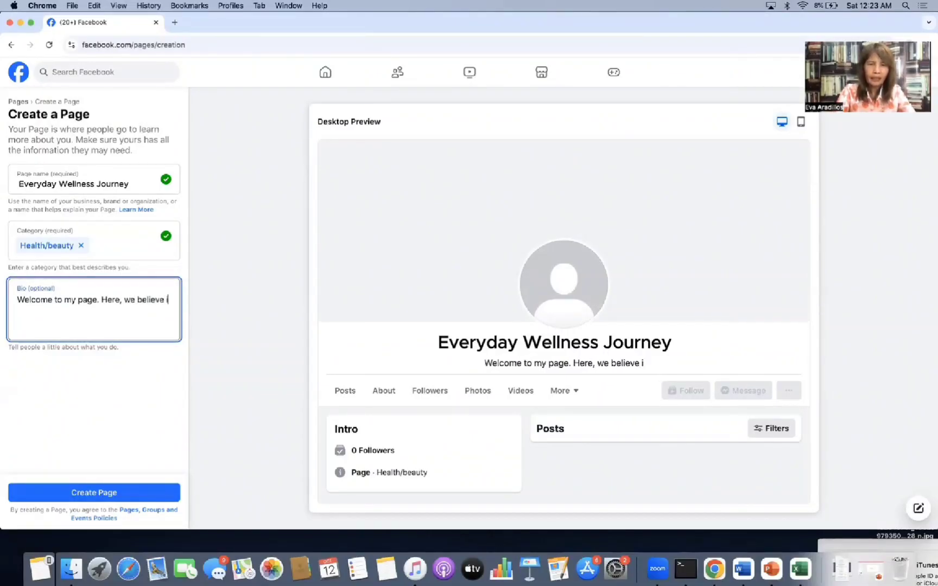
{"action": "type", "text": "n the"}
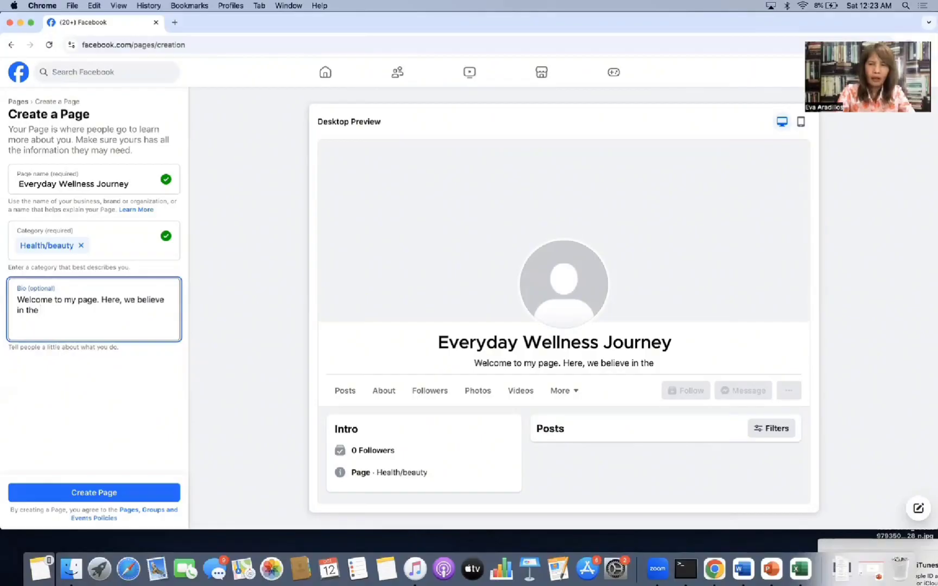
{"action": "type", "text": " power"}
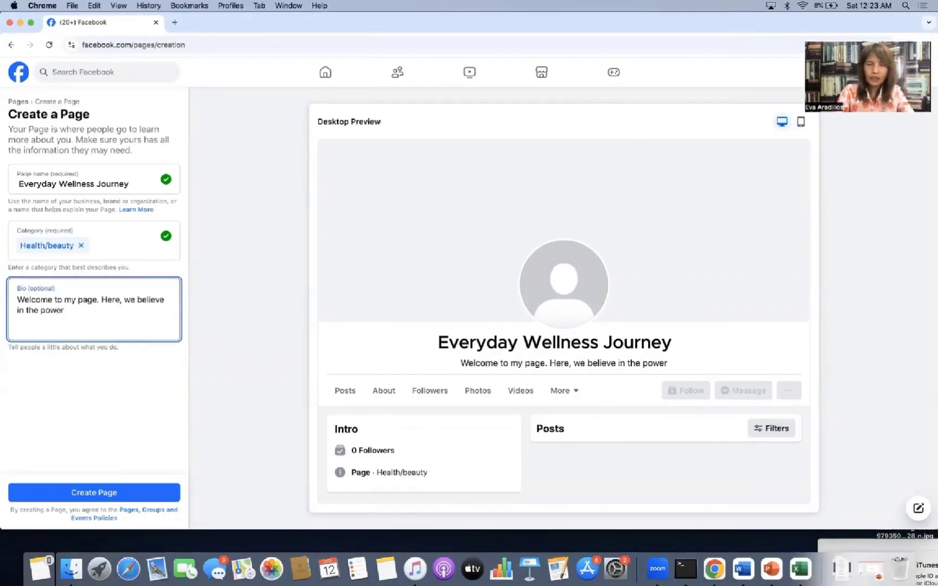
{"action": "type", "text": " of natur"}
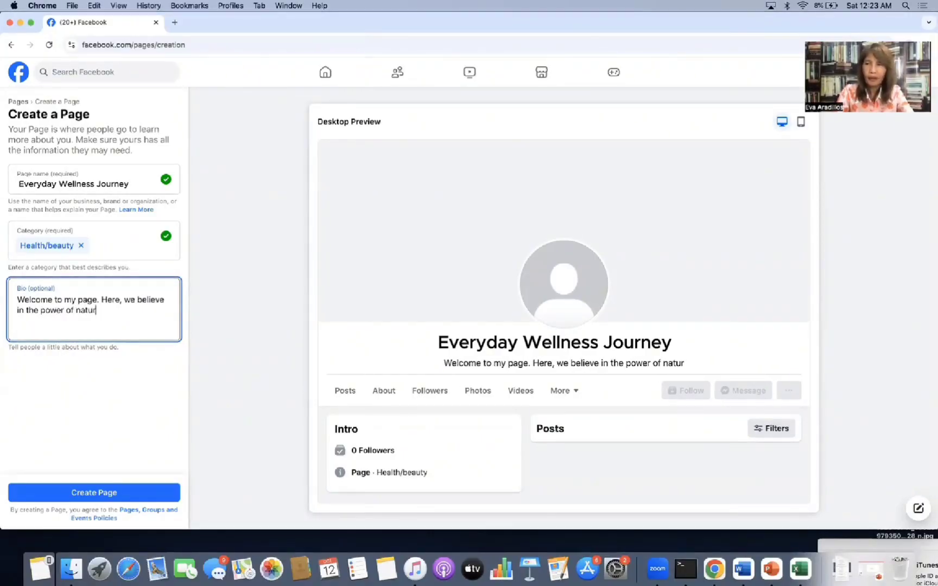
{"action": "type", "text": "e to "}
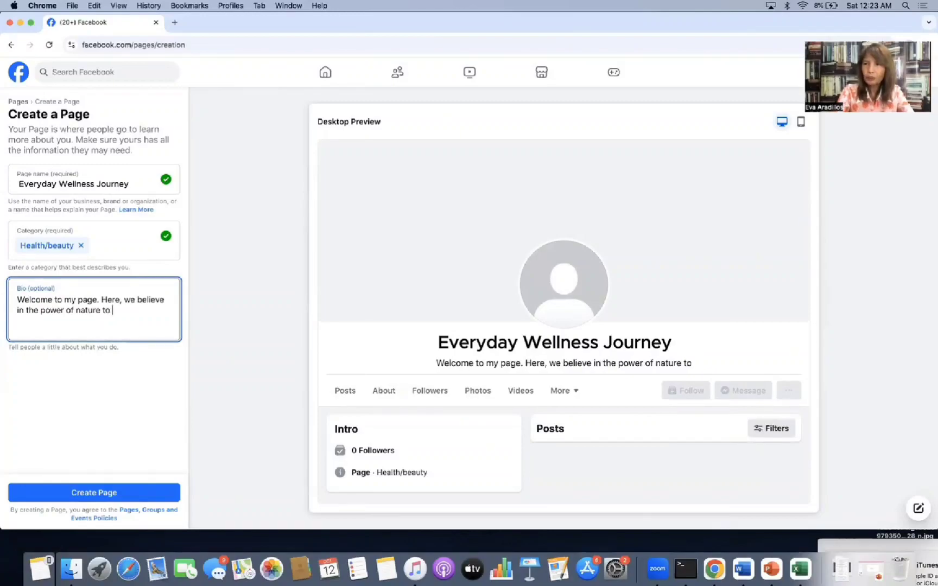
{"action": "type", "text": "help yop"}
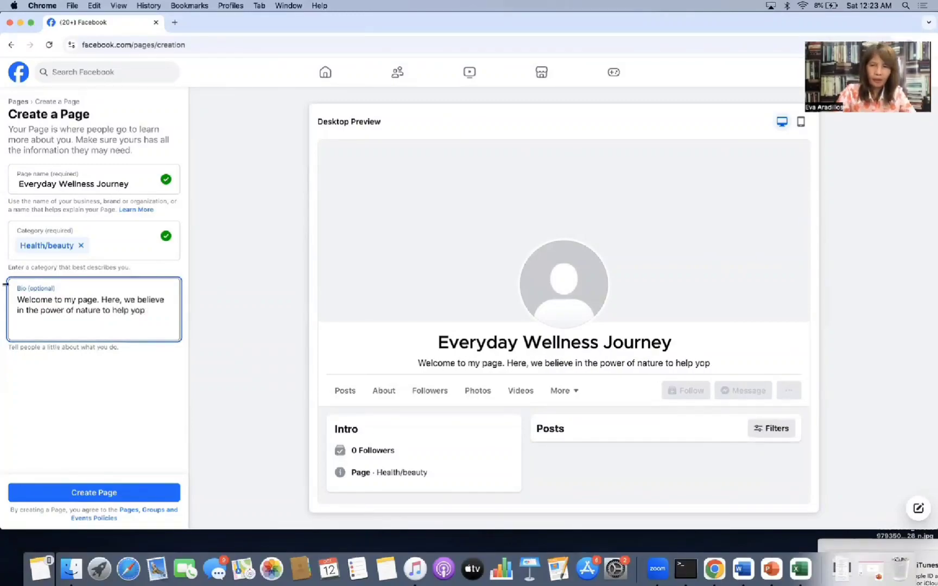
{"action": "key", "text": "BackSpace"}
{"action": "type", "text": "u bl"}
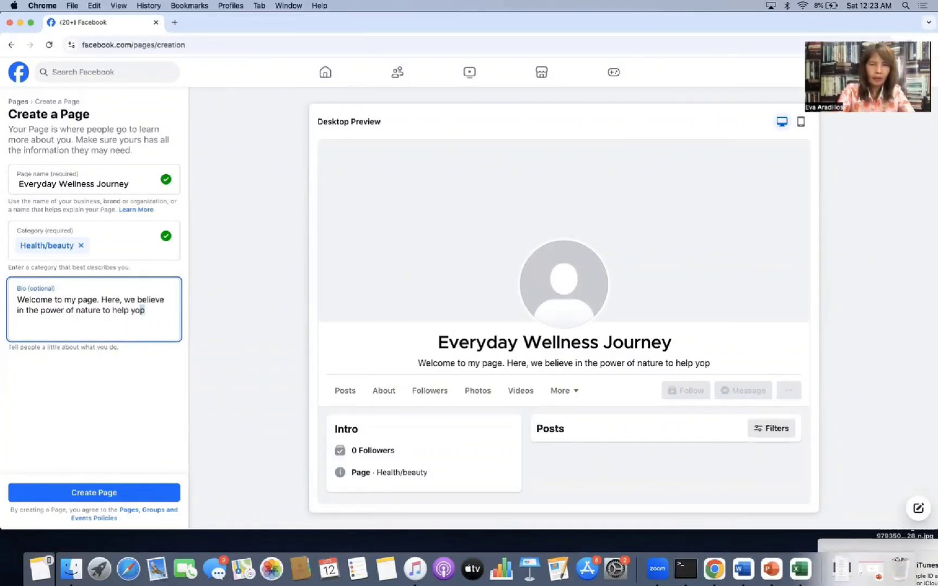
{"action": "type", "text": "oom"}
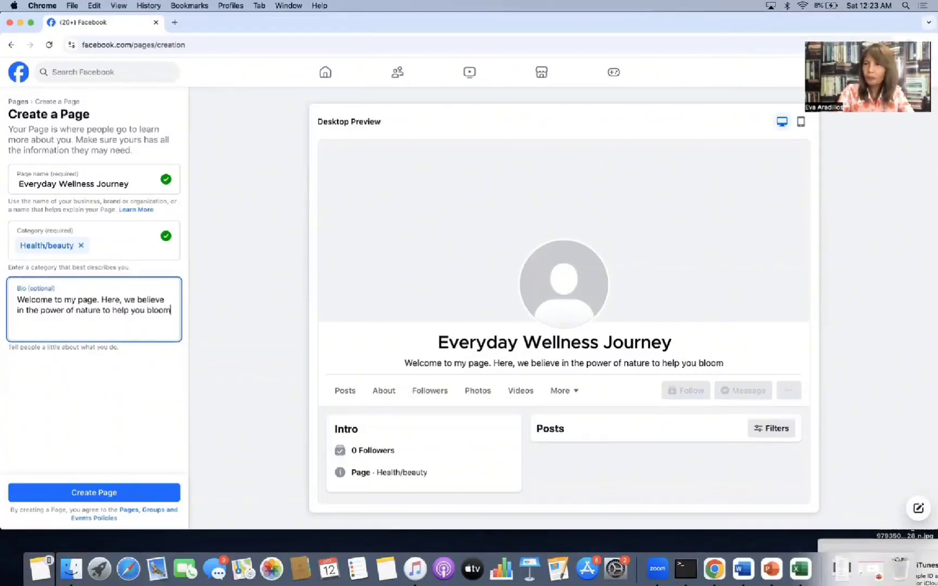
{"action": "type", "text": " e"}
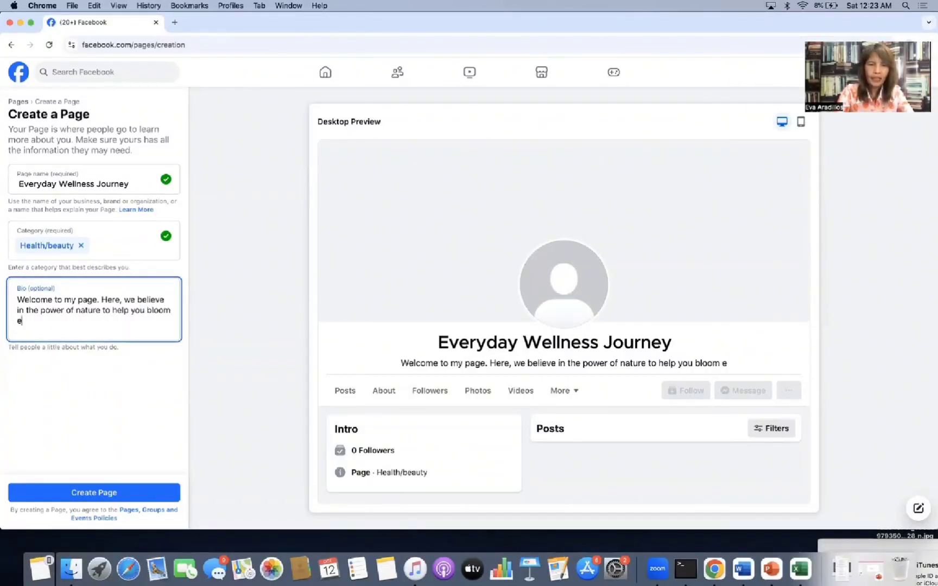
{"action": "type", "text": "veryday"}
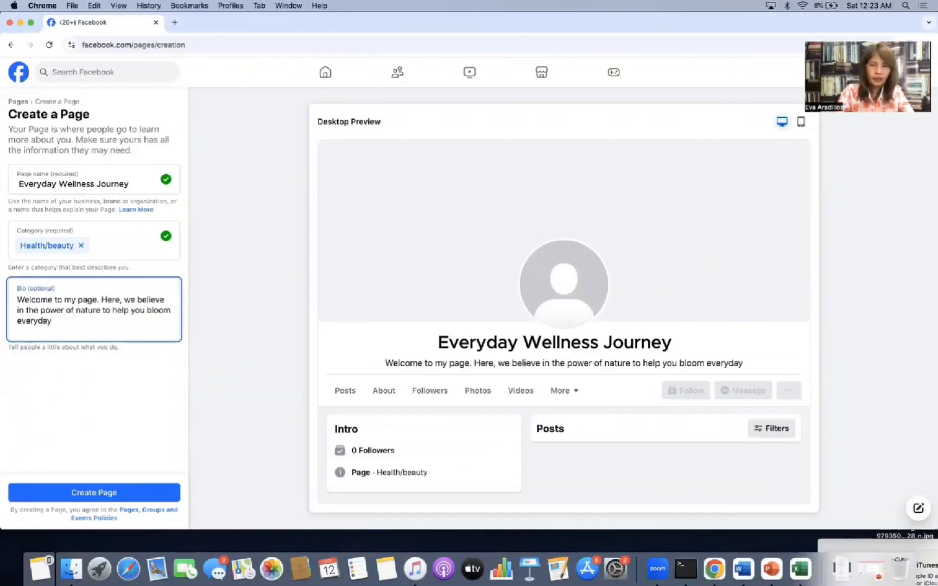
{"action": "type", "text": ", natural"}
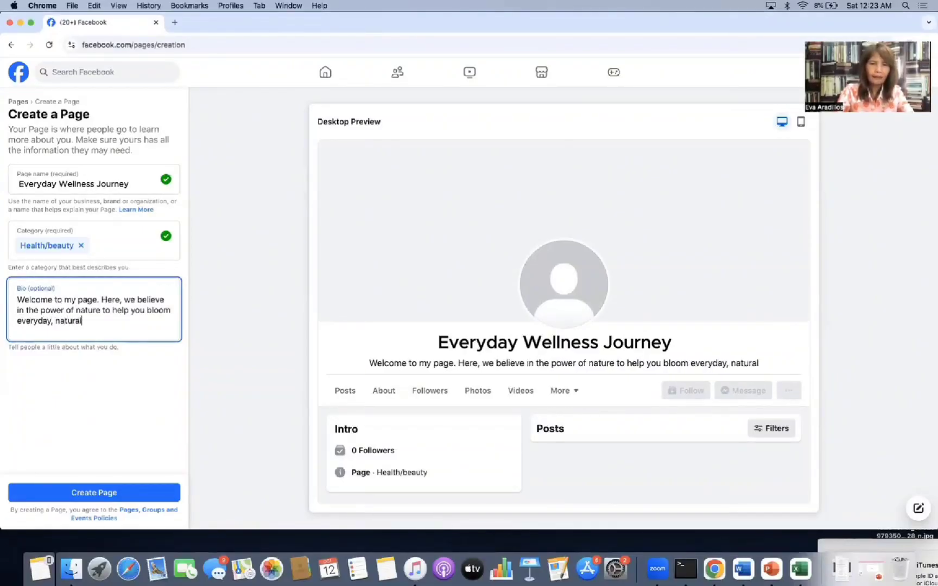
{"action": "type", "text": "ly."}
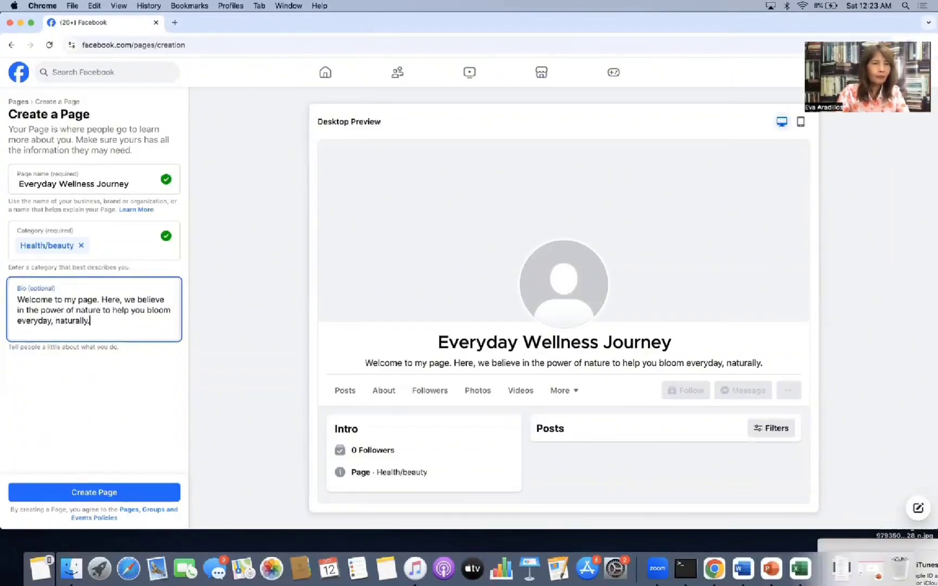
{"action": "left_click", "coordinate": [43, 495]}
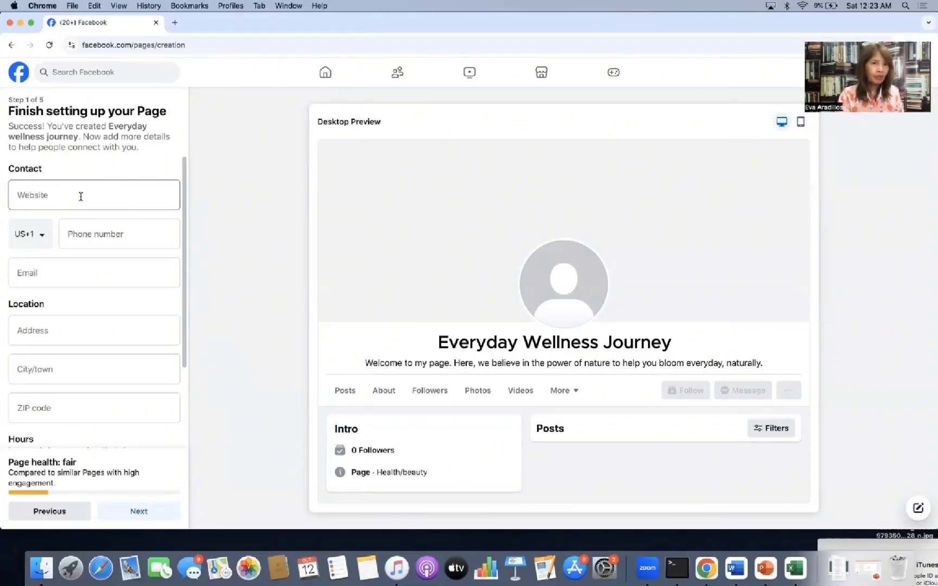
Set the phone country code to Philippines (+63) and enter the page's phone number
{"action": "left_click", "coordinate": [78, 233]}
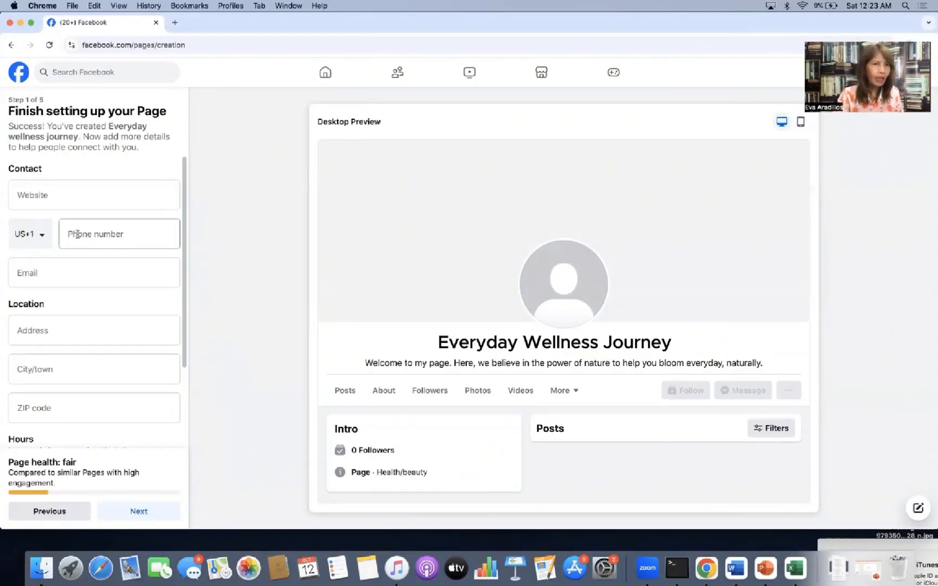
{"action": "left_click", "coordinate": [41, 237]}
{"action": "left_click", "coordinate": [43, 236]}
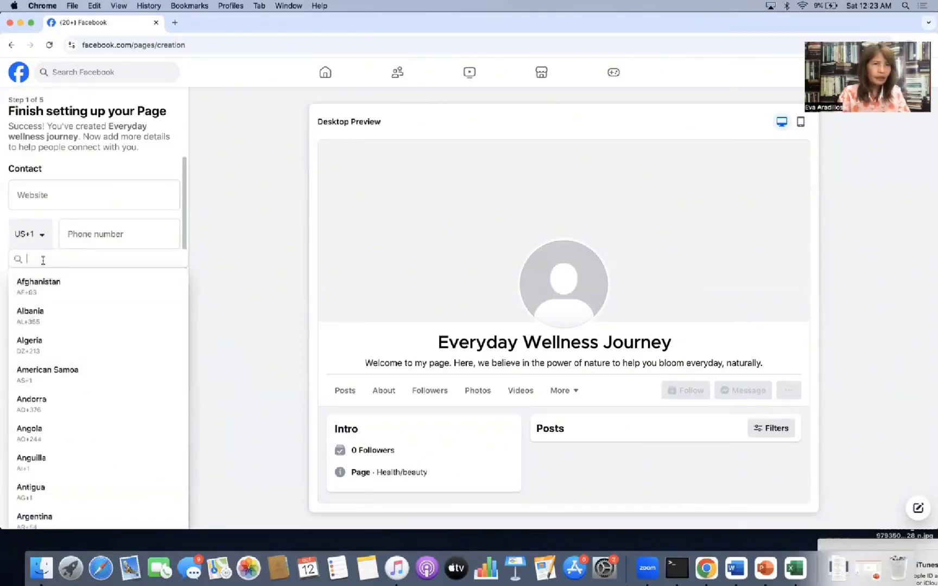
{"action": "type", "text": "philip"}
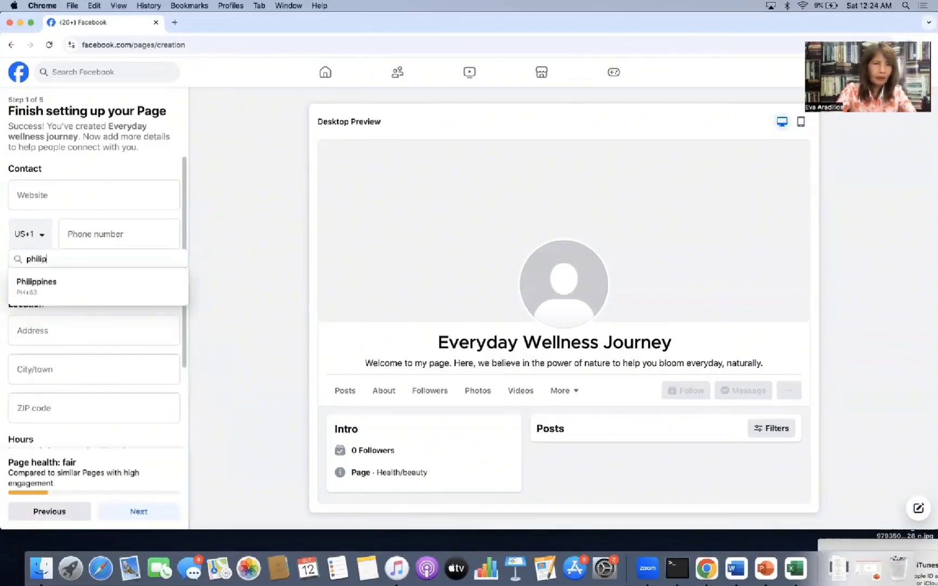
{"action": "left_click", "coordinate": [41, 284]}
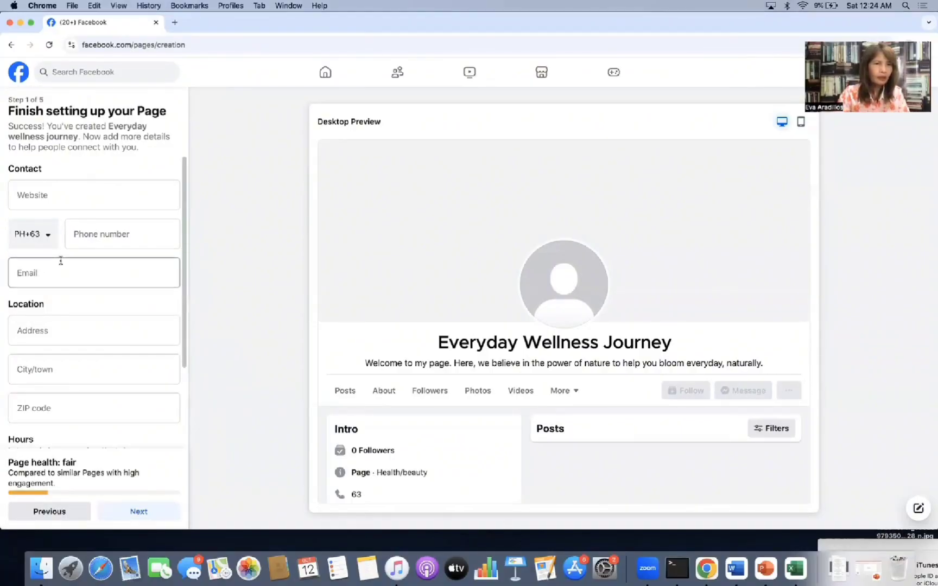
{"action": "left_click", "coordinate": [76, 240]}
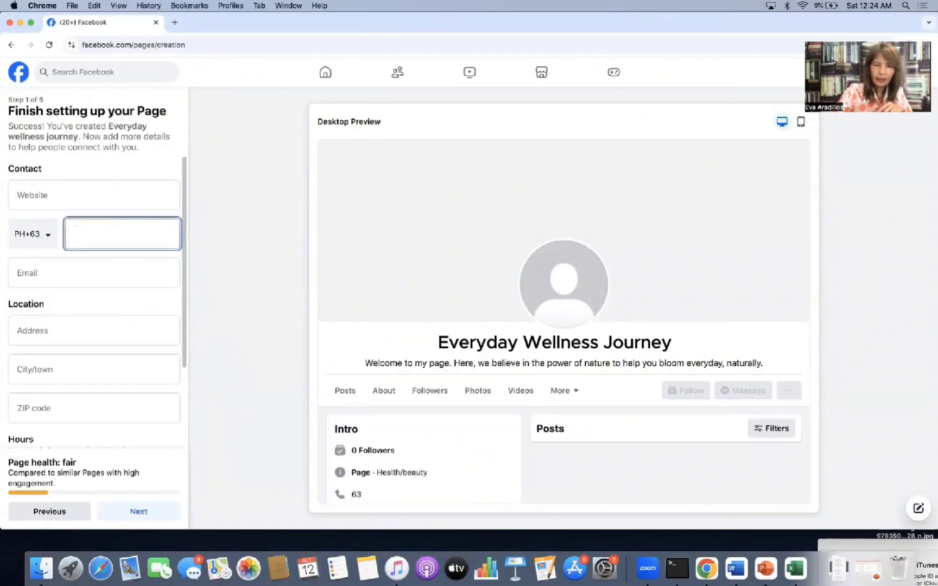
{"action": "type", "text": "enter y"}
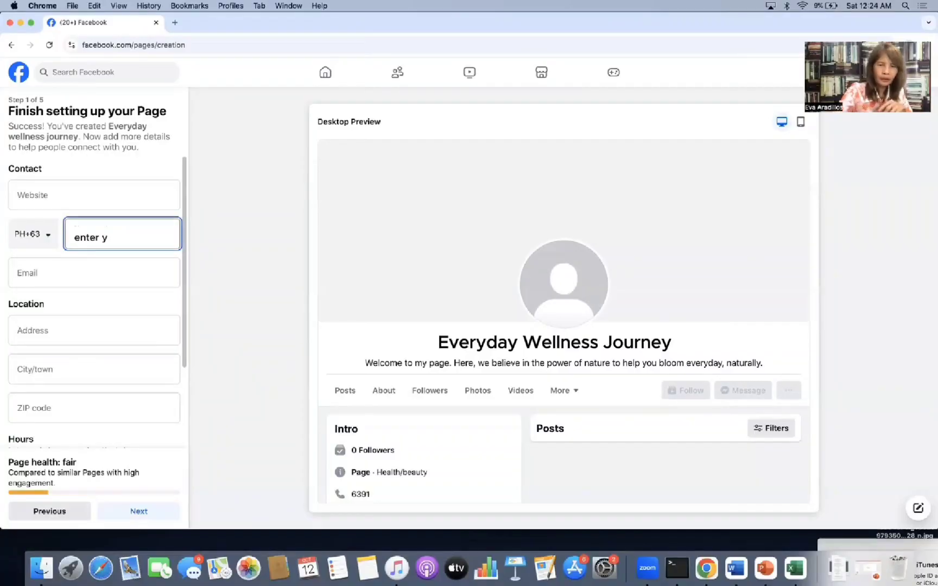
{"action": "type", "text": "our phone"}
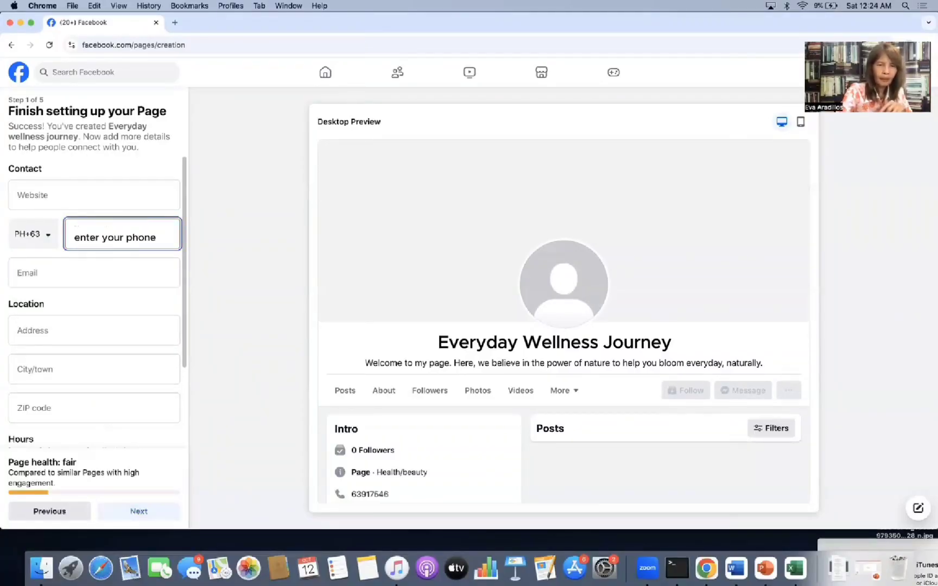
{"action": "type", "text": " no."}
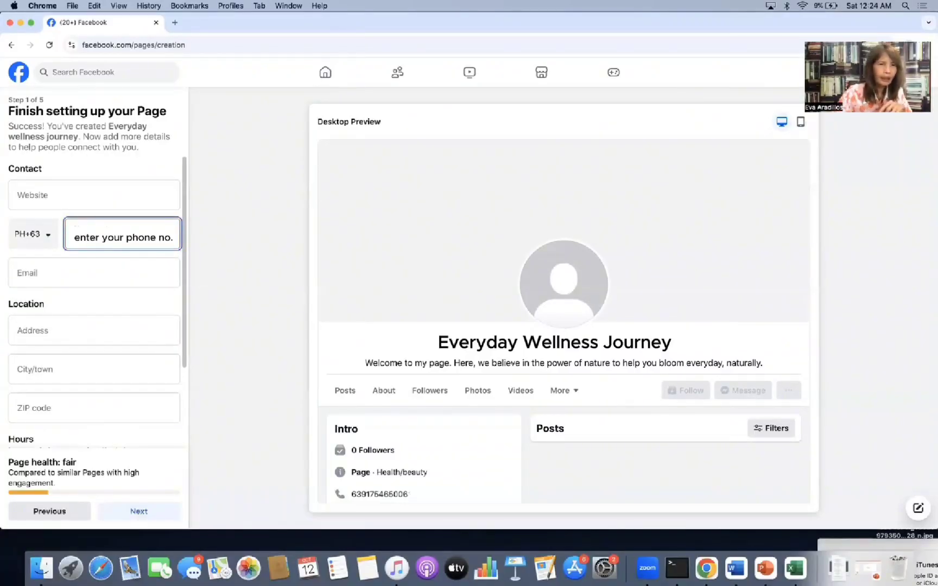
Fill in the page's e-mail, street address, Cebu City as city, and ZIP code
{"action": "left_click", "coordinate": [40, 276]}
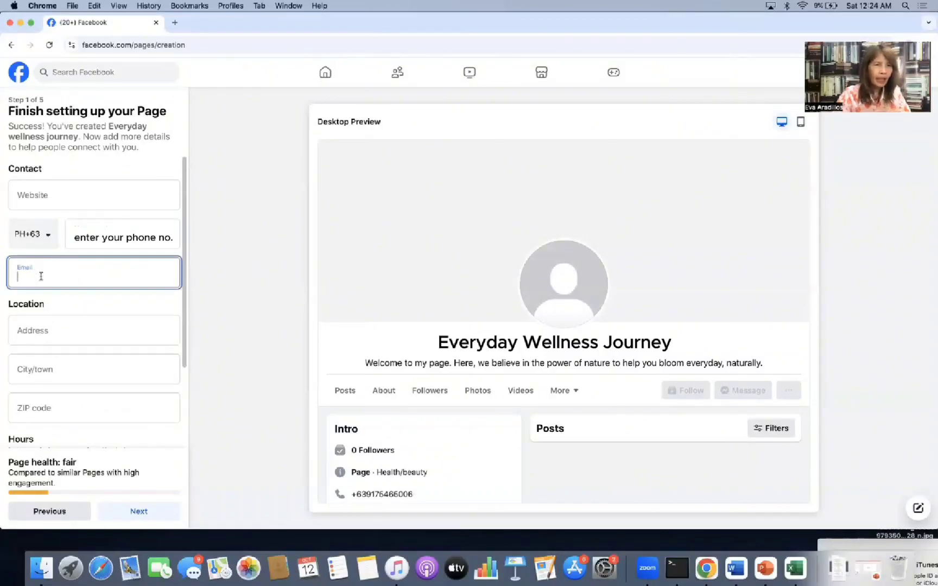
{"action": "type", "text": "enter"}
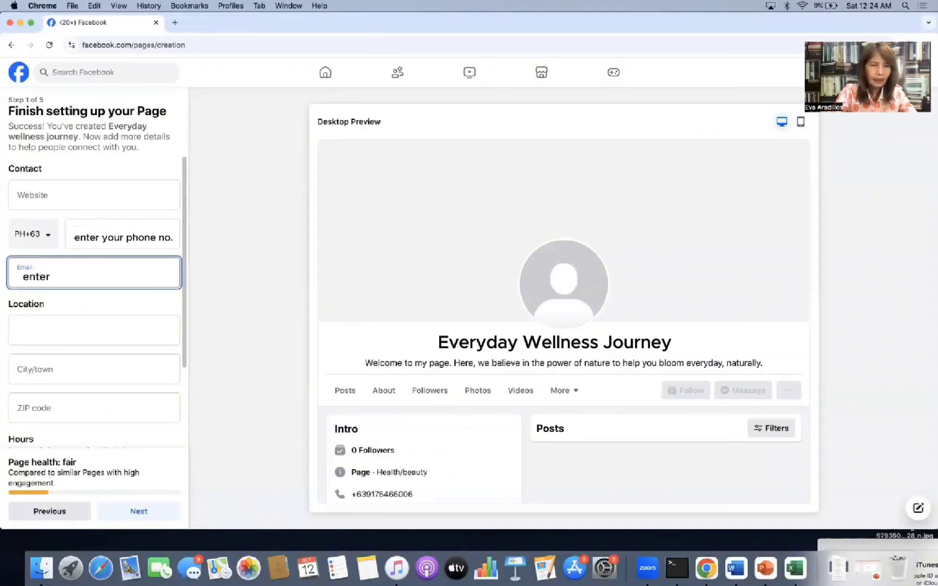
{"action": "type", "text": " your email add"}
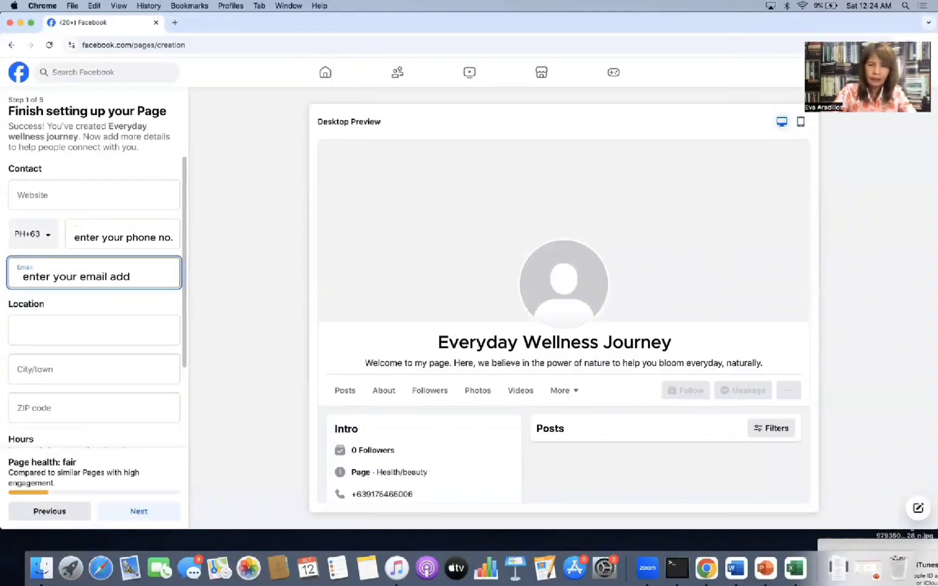
{"action": "left_click", "coordinate": [94, 330]}
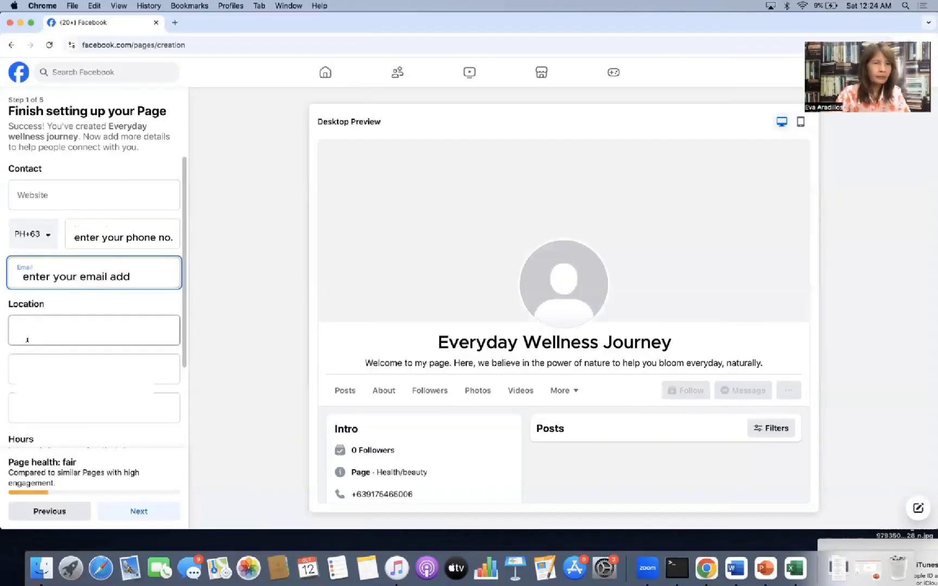
{"action": "type", "text": "enter your address"}
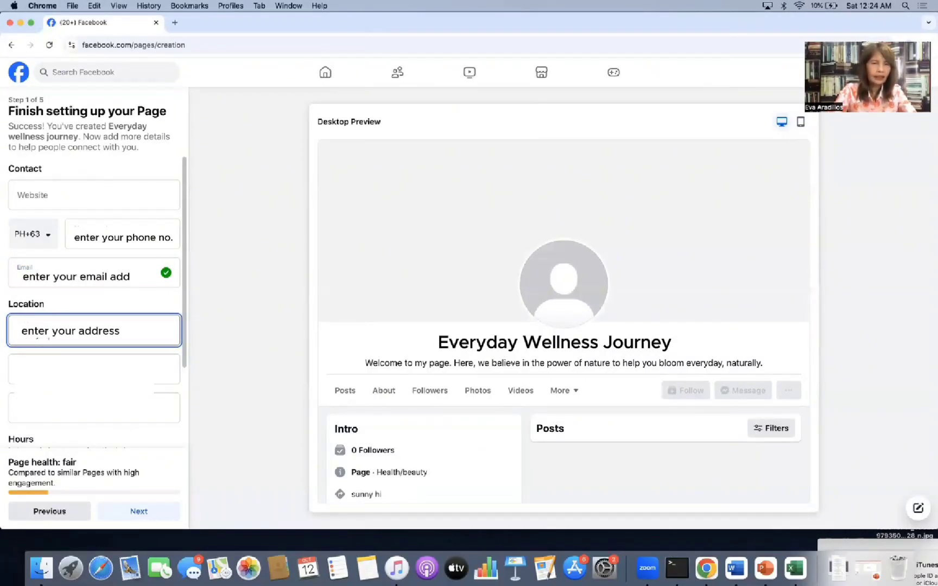
{"action": "left_click", "coordinate": [94, 370]}
{"action": "type", "text": "enter your city"}
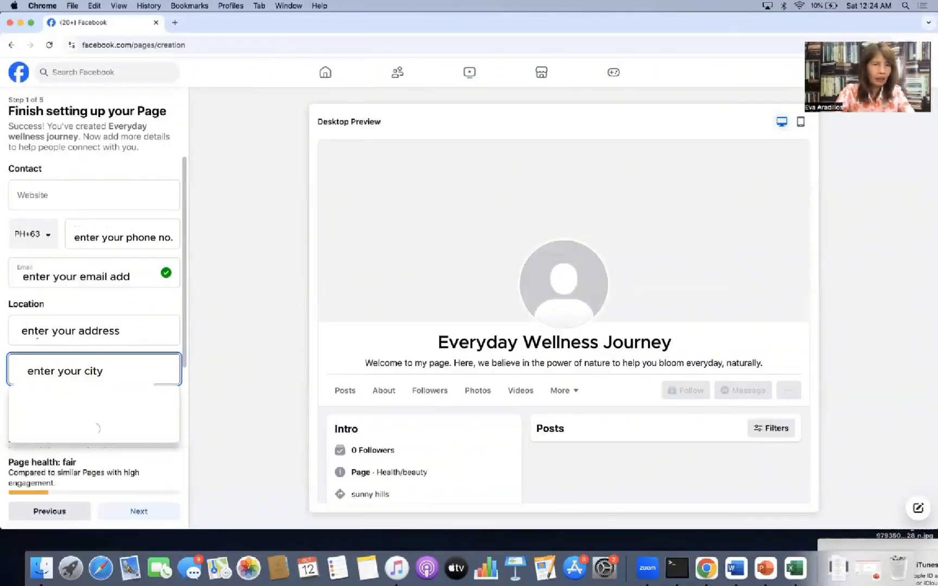
{"action": "left_click", "coordinate": [60, 454]}
{"action": "left_click", "coordinate": [94, 408]}
{"action": "type", "text": "enter your zip code"}
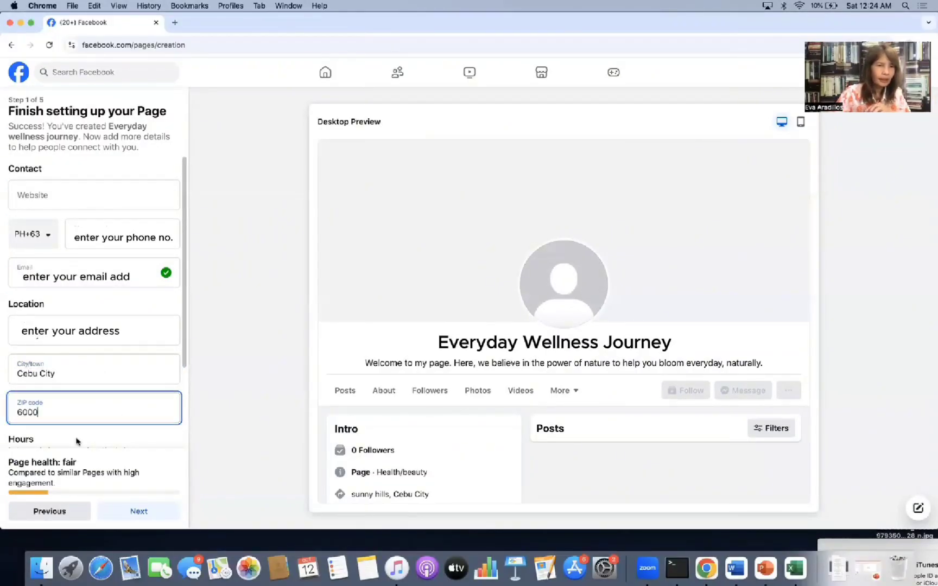
{"action": "scroll", "coordinate": [76, 442], "scroll_direction": "down", "scroll_amount": 10}
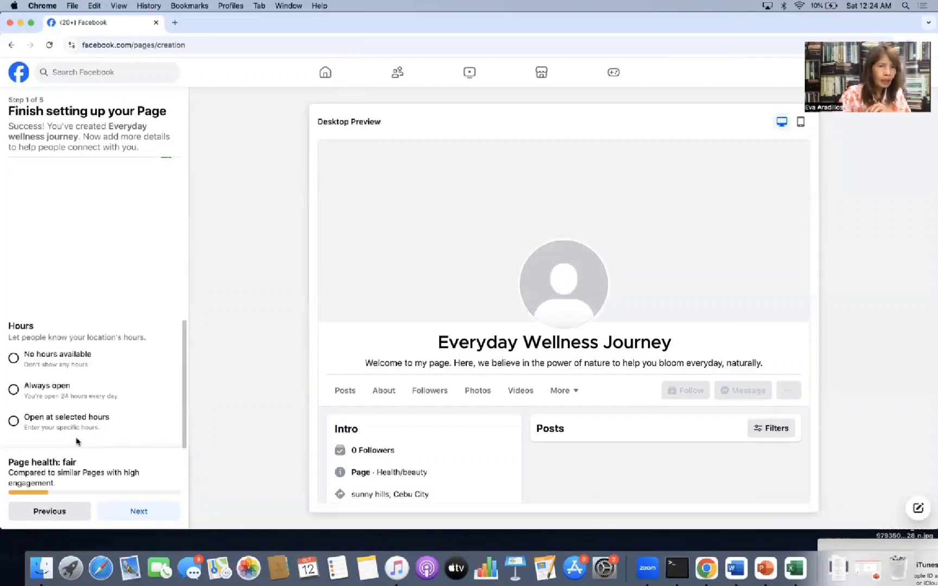
Save the contact details and upload the portrait photo as the profile picture
{"action": "left_click", "coordinate": [121, 516]}
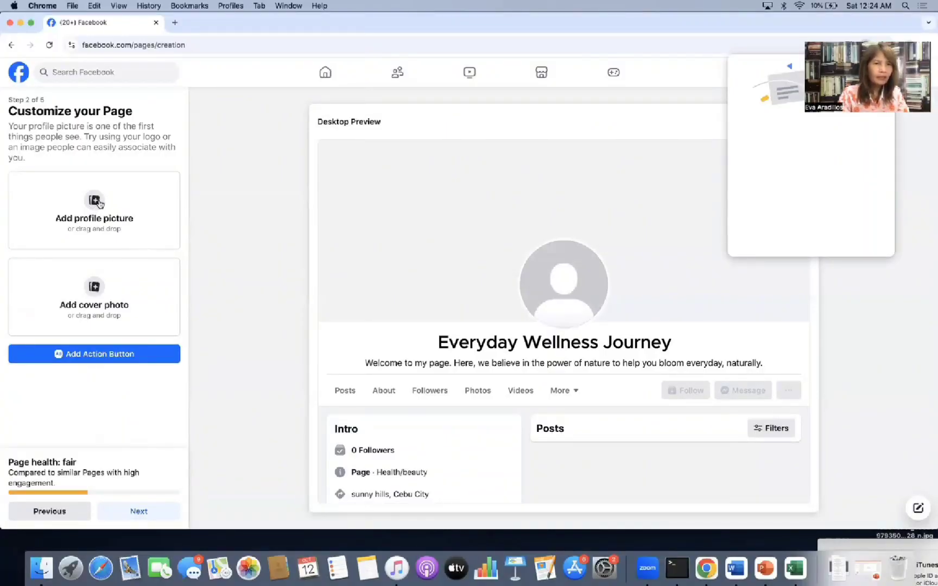
{"action": "left_click", "coordinate": [95, 201]}
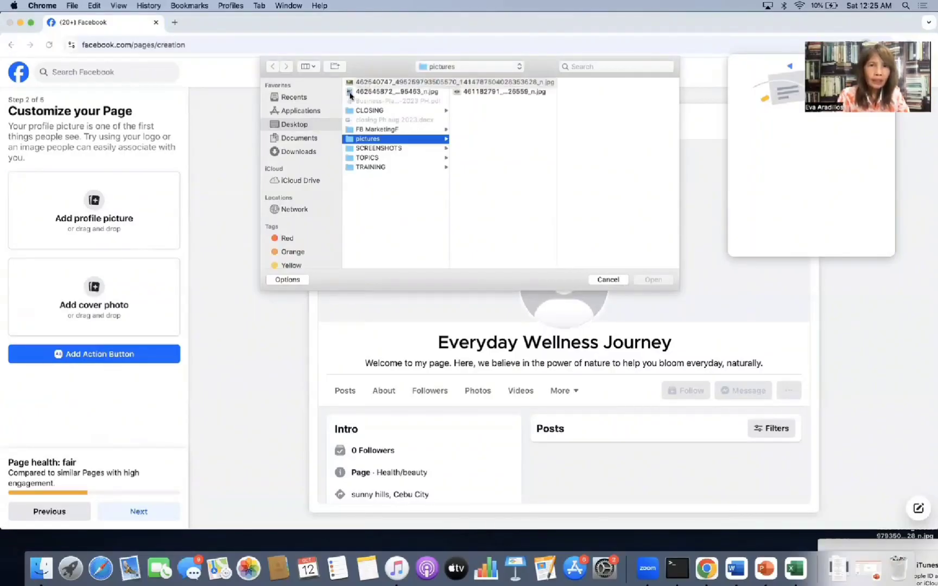
{"action": "left_click", "coordinate": [350, 94]}
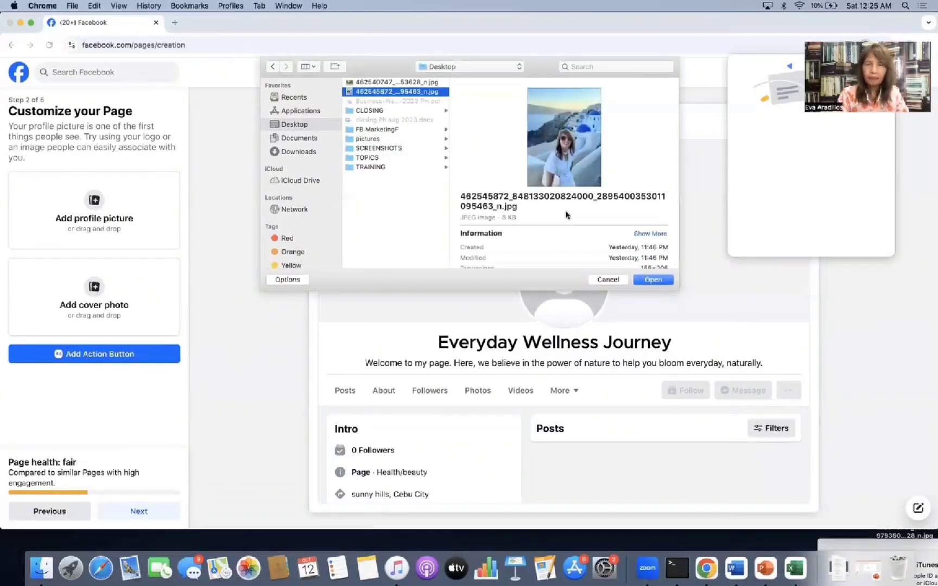
{"action": "left_click", "coordinate": [651, 280]}
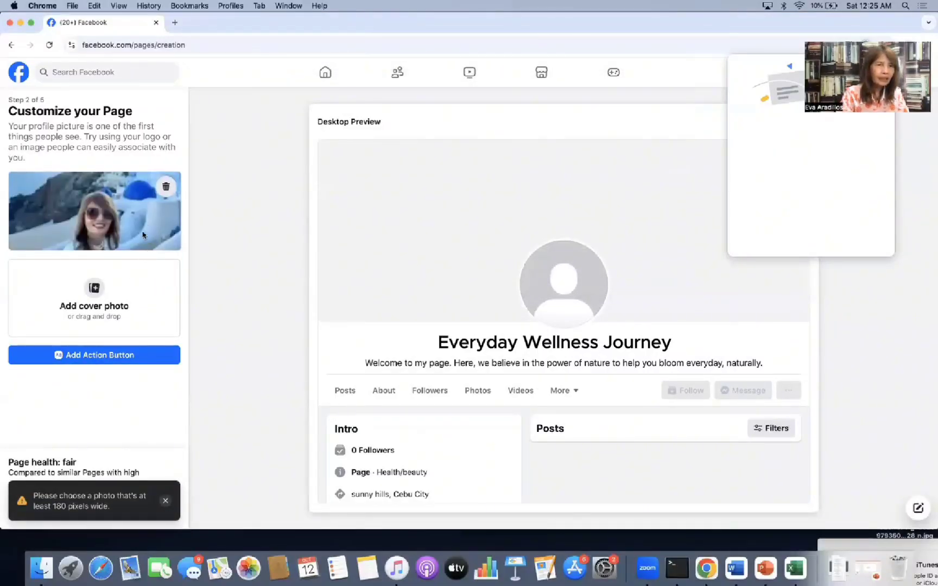
Upload the nature-scene image as cover photo, reposition it, and begin adding an action button
{"action": "left_click", "coordinate": [98, 293]}
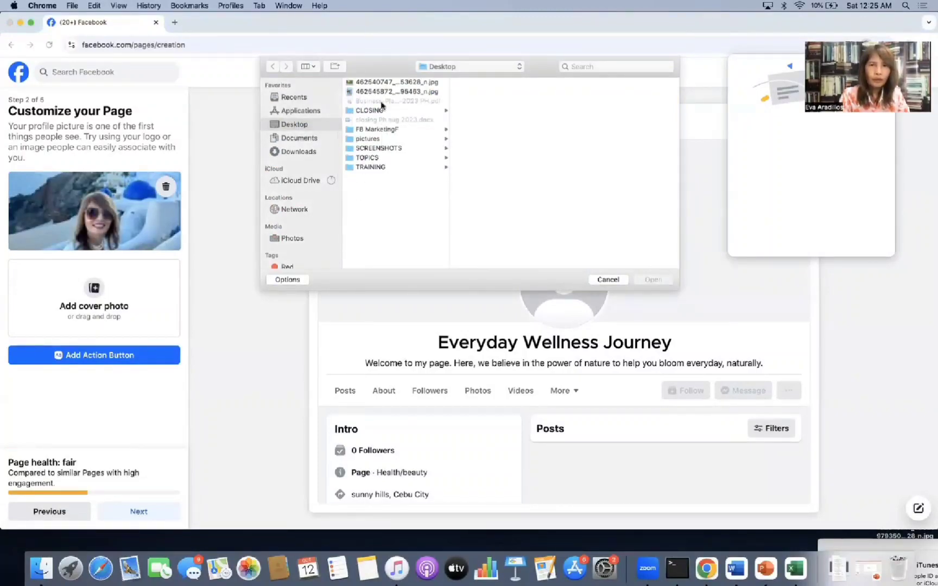
{"action": "left_click", "coordinate": [383, 82]}
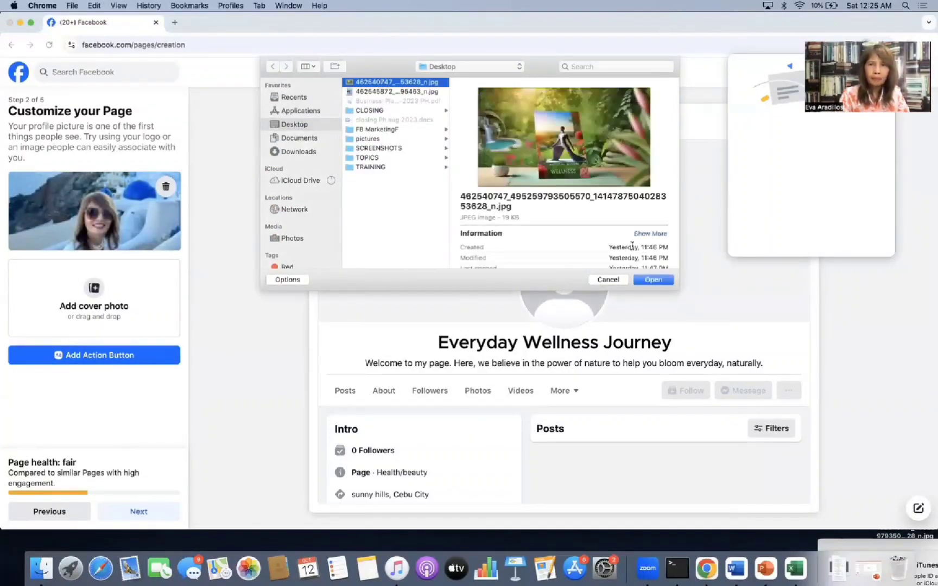
{"action": "left_click", "coordinate": [652, 280]}
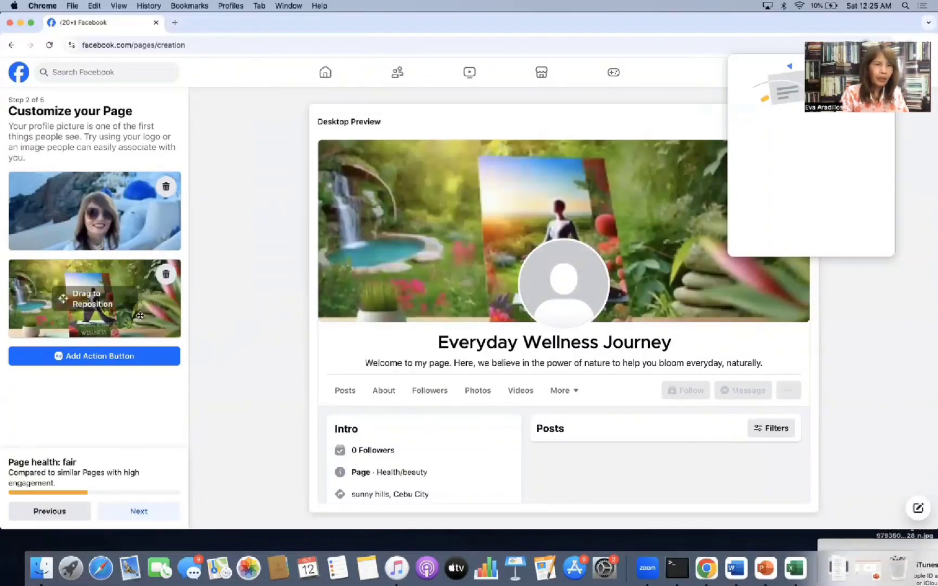
{"action": "left_click_drag", "start_coordinate": [140, 316], "coordinate": [139, 312]}
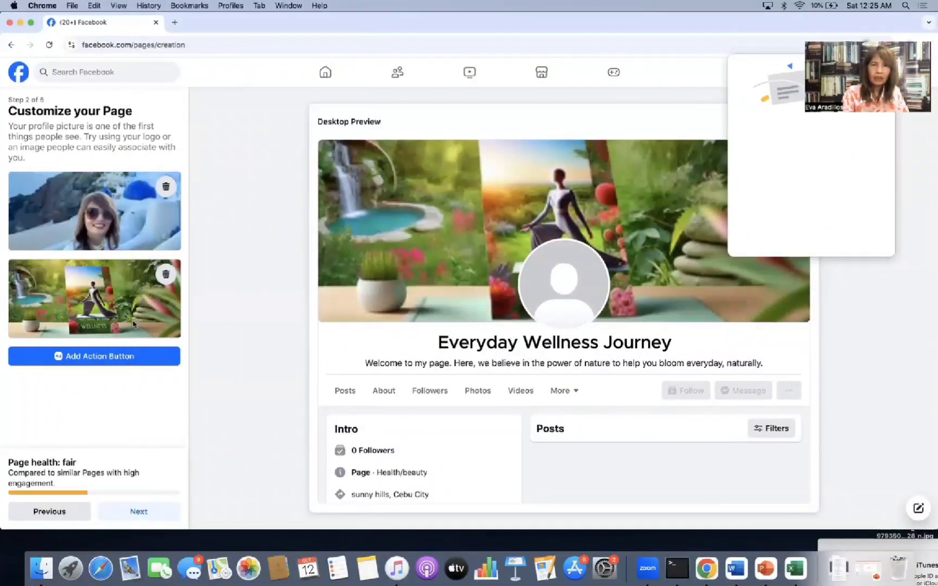
{"action": "left_click", "coordinate": [125, 357]}
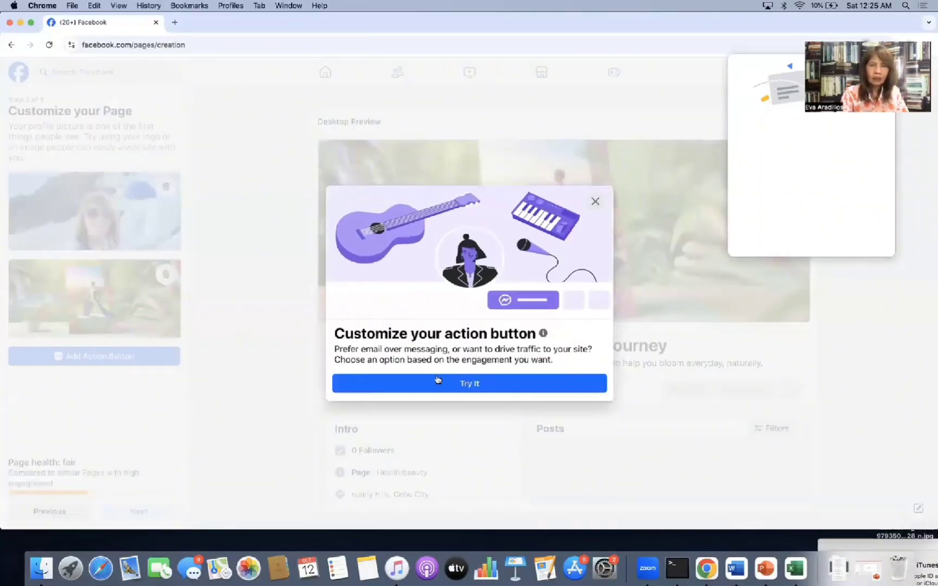
Choose Send message as the page's action button and save it
{"action": "left_click", "coordinate": [431, 386]}
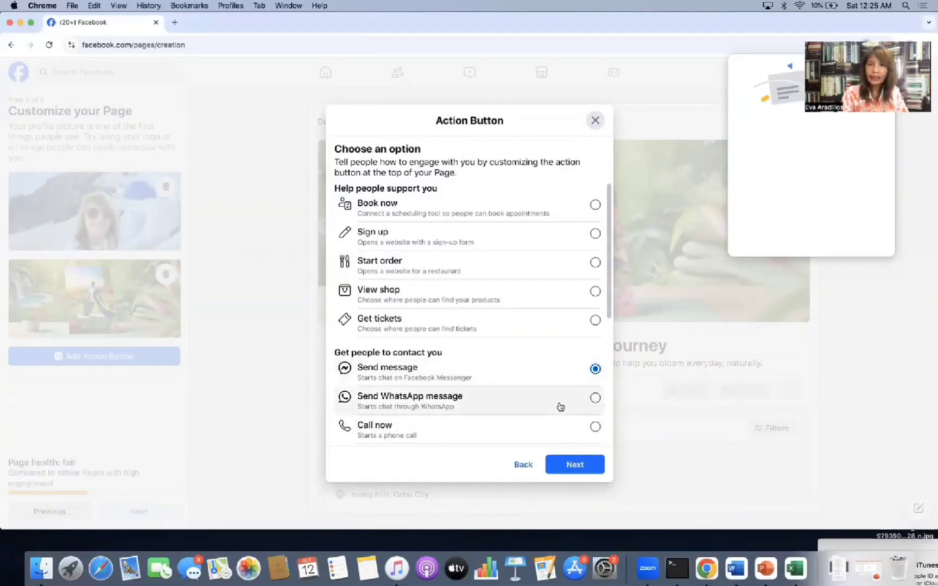
{"action": "left_click", "coordinate": [565, 465]}
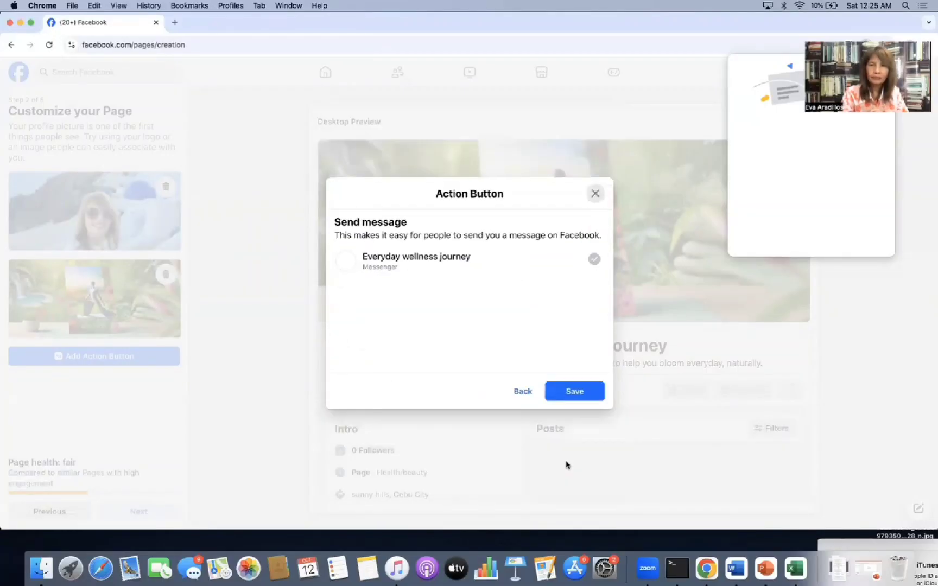
{"action": "left_click", "coordinate": [560, 392]}
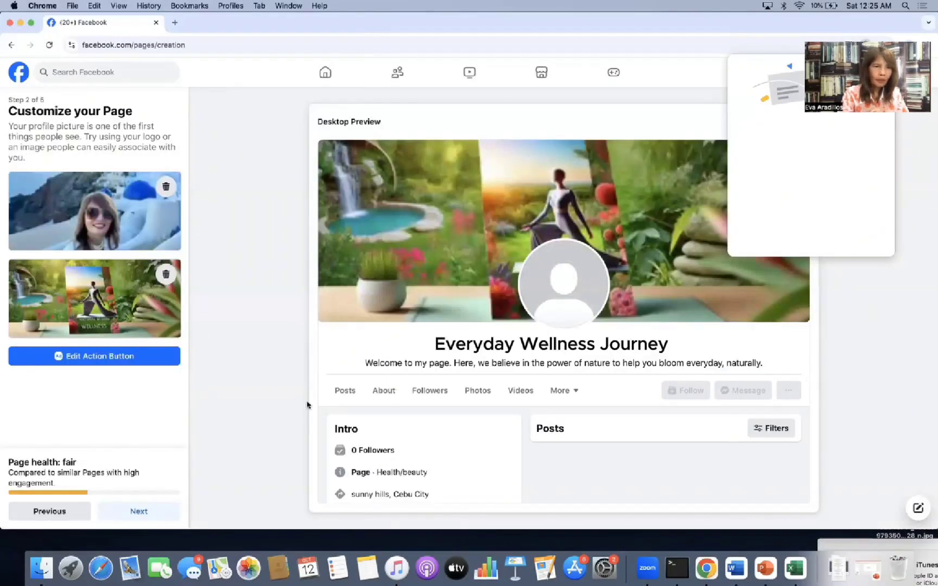
Skip the WhatsApp connection and friend-invite steps, then close the popup over the preview
{"action": "left_click", "coordinate": [140, 513]}
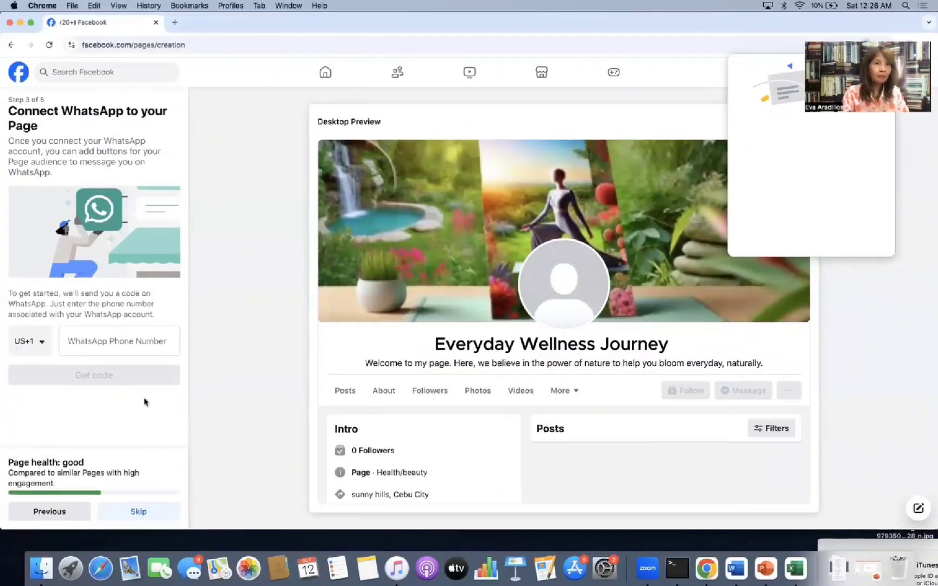
{"action": "left_click", "coordinate": [138, 512]}
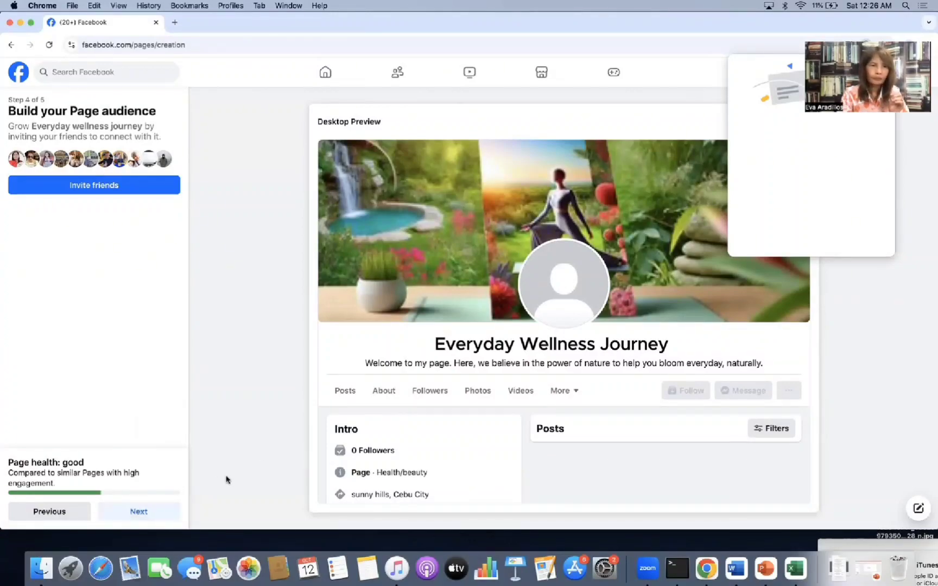
{"action": "left_click", "coordinate": [129, 516]}
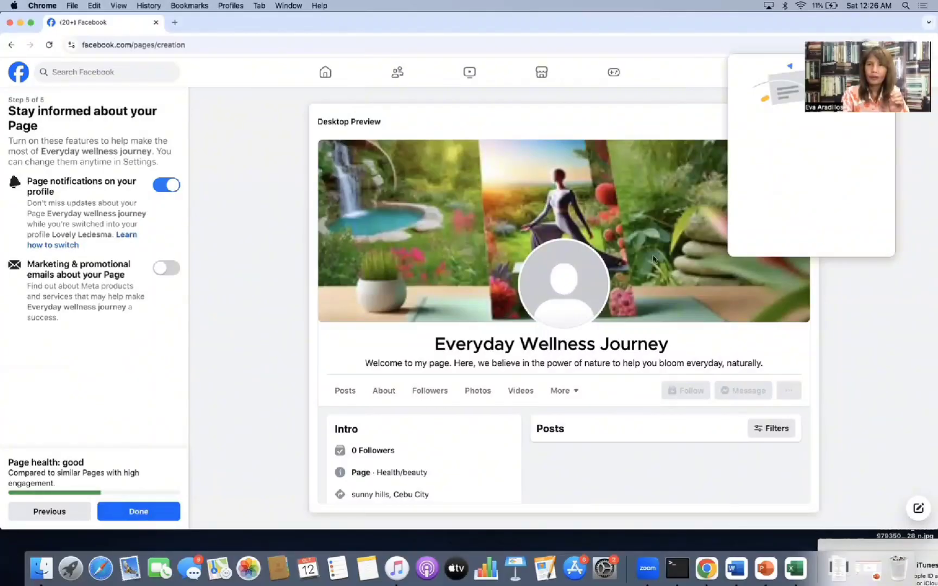
{"action": "left_click", "coordinate": [728, 250]}
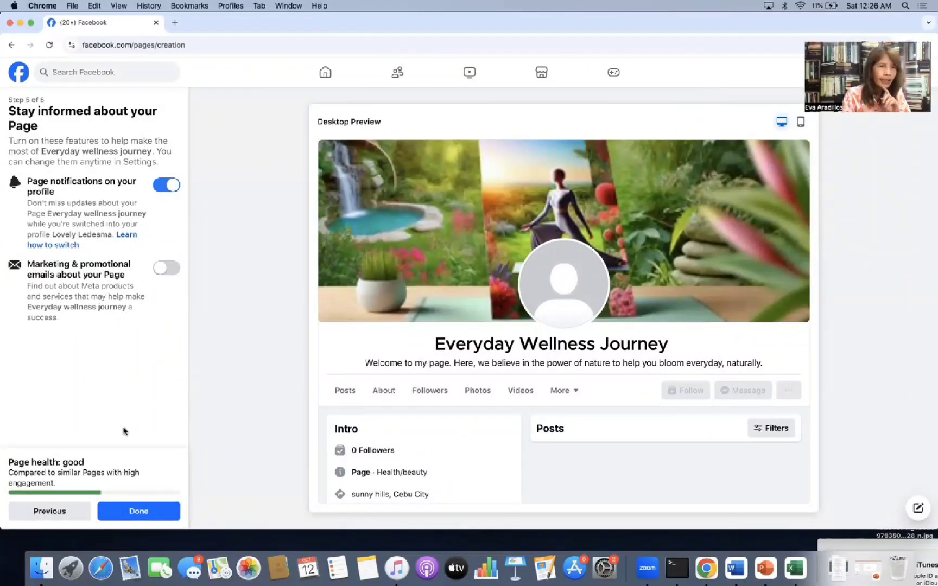
Complete the page setup and decline the new page's welcome tour
{"action": "left_click", "coordinate": [122, 515]}
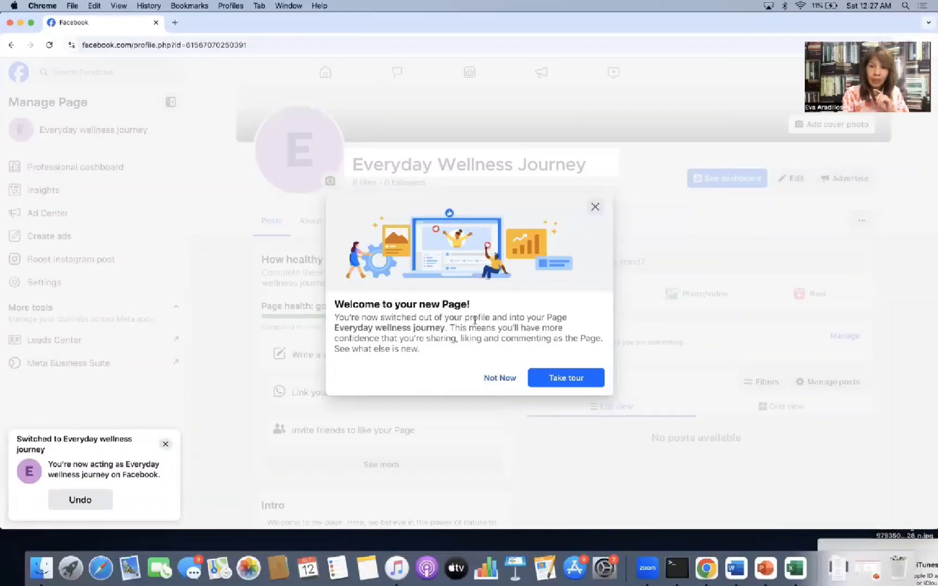
{"action": "left_click", "coordinate": [500, 378]}
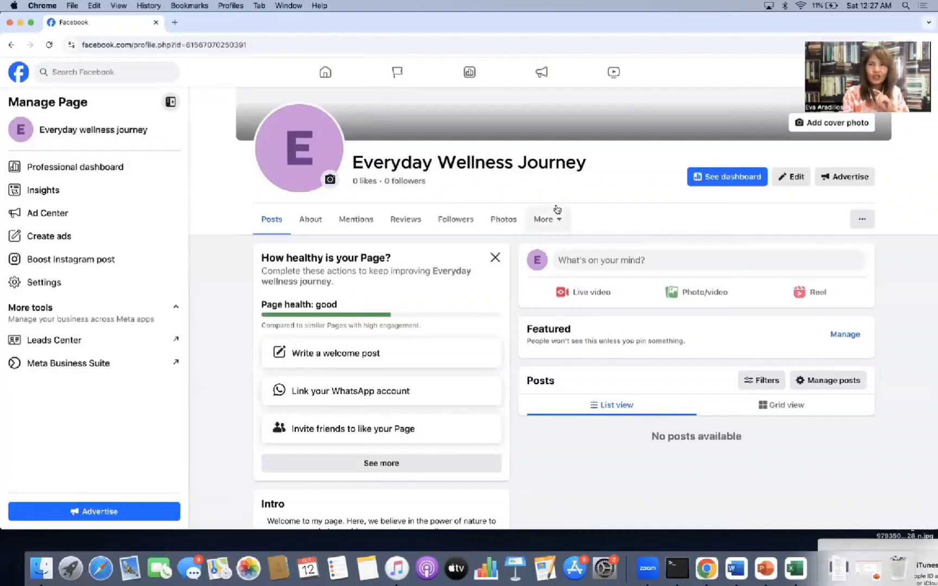
{"action": "scroll", "coordinate": [557, 208], "scroll_direction": "down", "scroll_amount": 1}
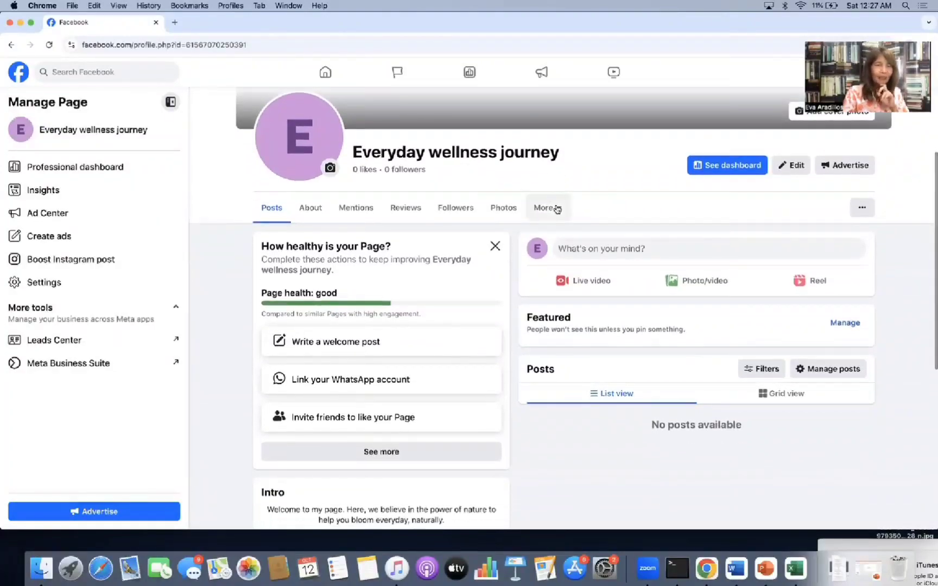